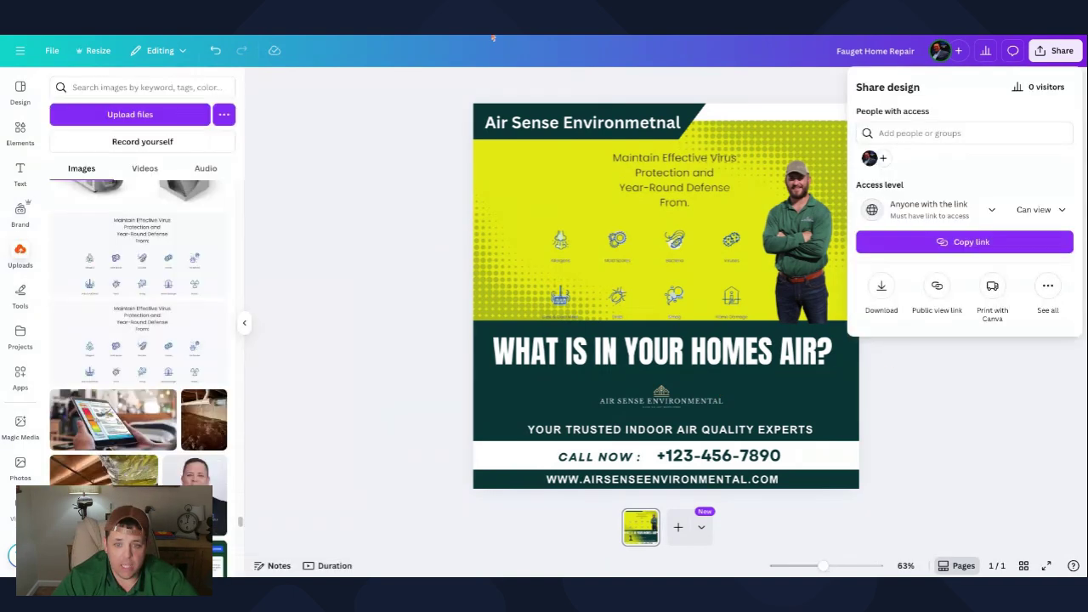
# Step: Leave the open design and create a new blank design with the recent custom size 1080 × 1080 px
pyautogui.click(775, 85)
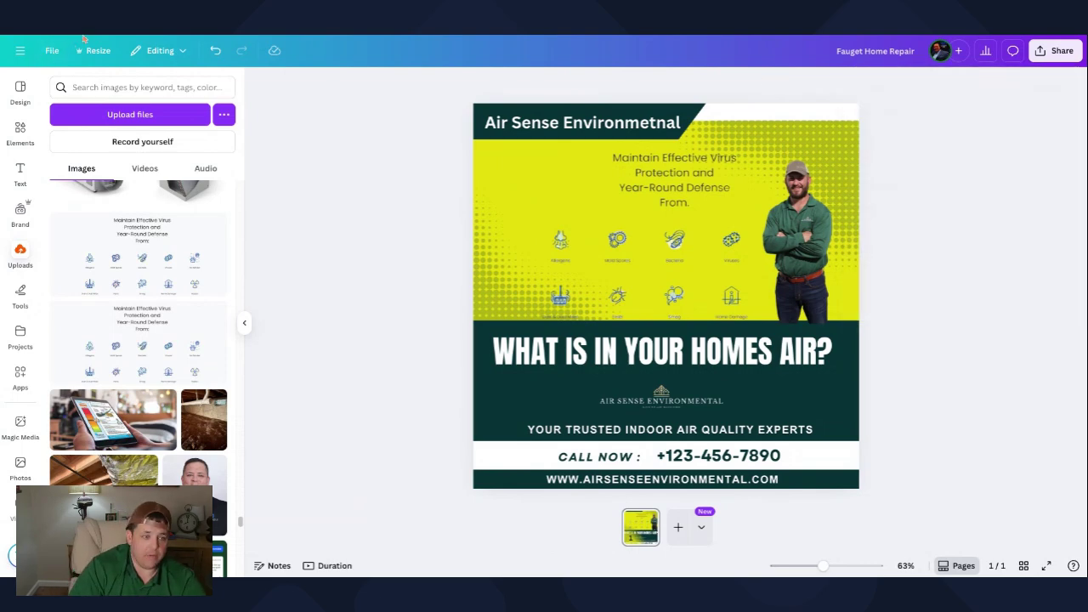
pyautogui.hotkey('alt', 'Left')
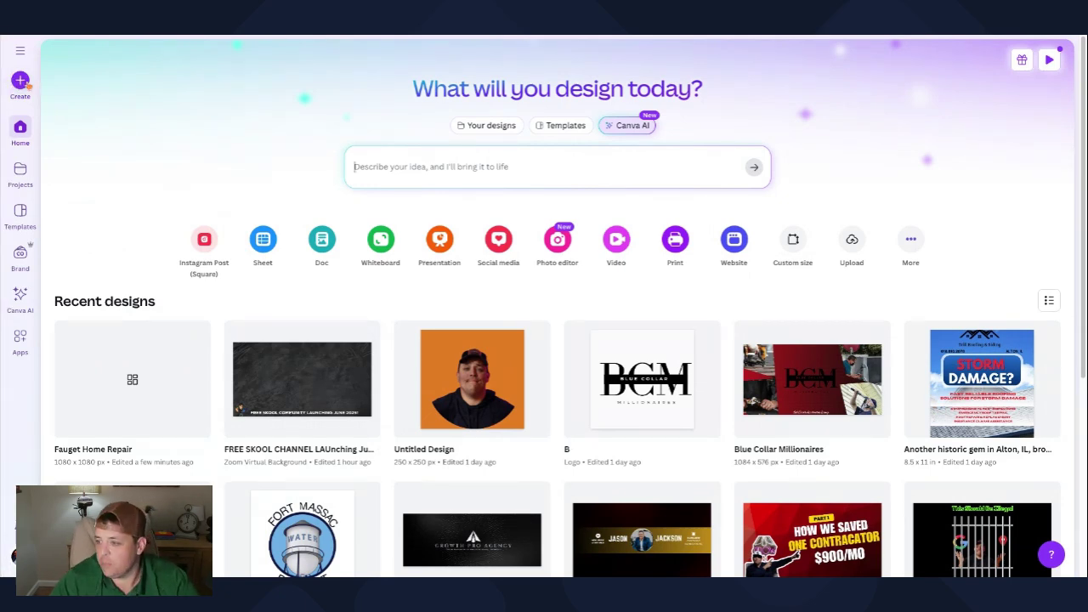
pyautogui.click(20, 80)
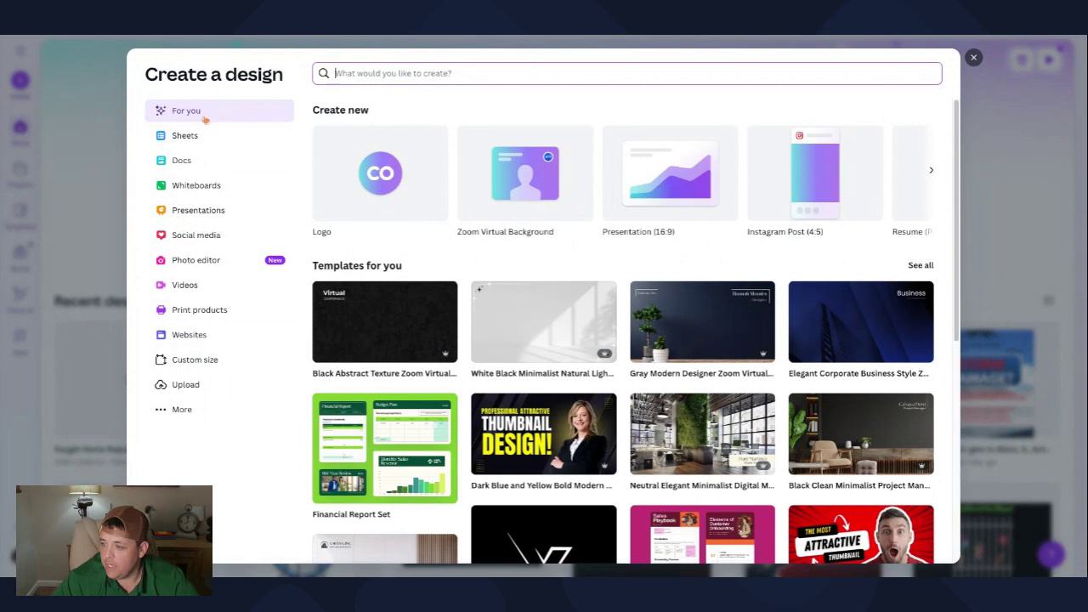
pyautogui.click(195, 361)
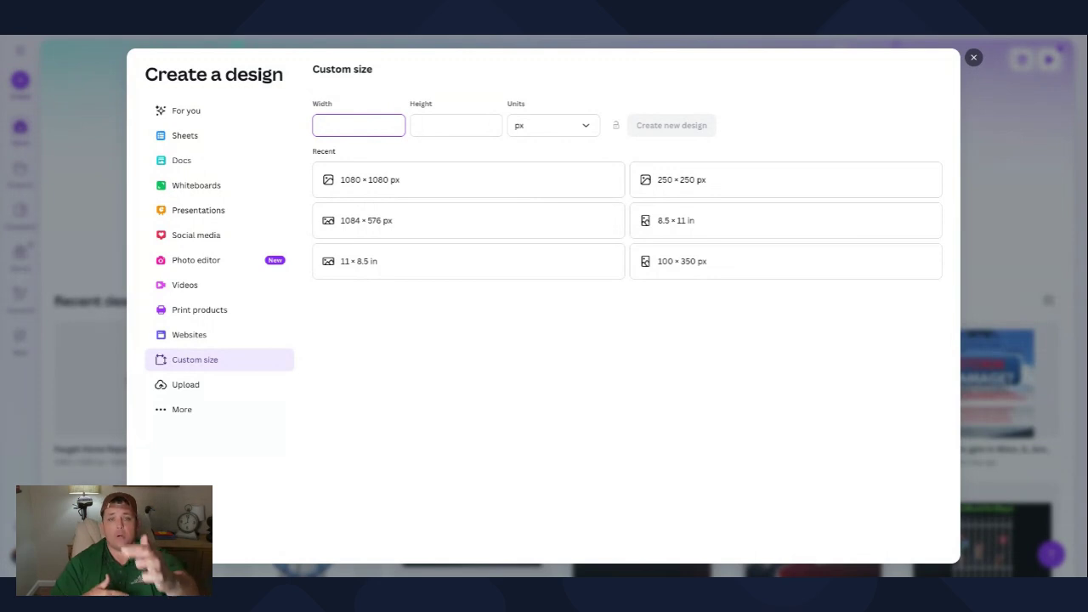
pyautogui.click(388, 187)
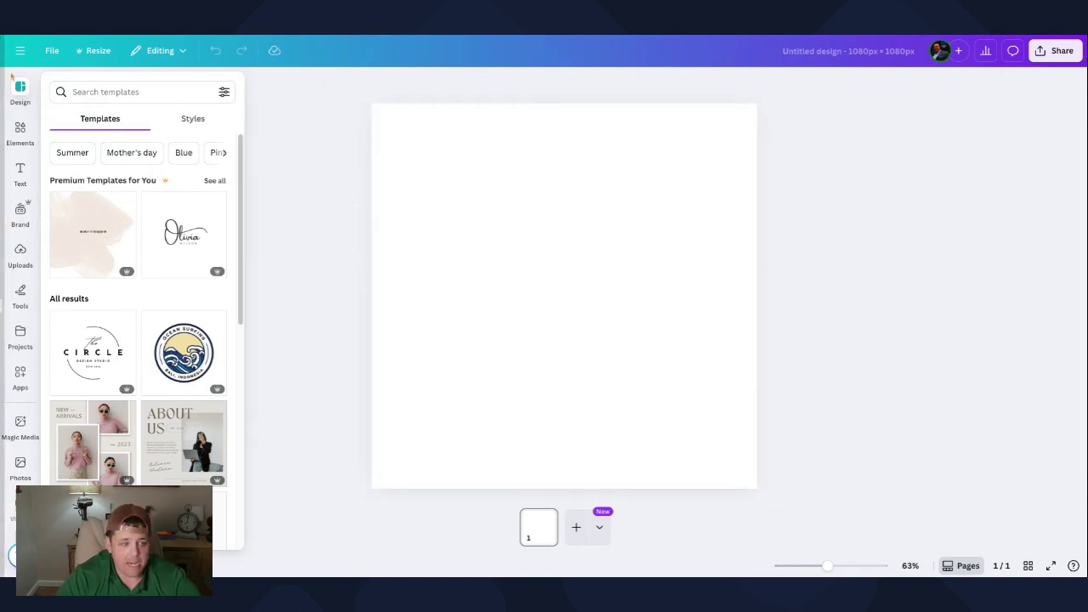
# Step: Search the templates for "summer home service flyer" and apply the blue and yellow Home Repair template with the cartoon handyman
pyautogui.click(89, 92)
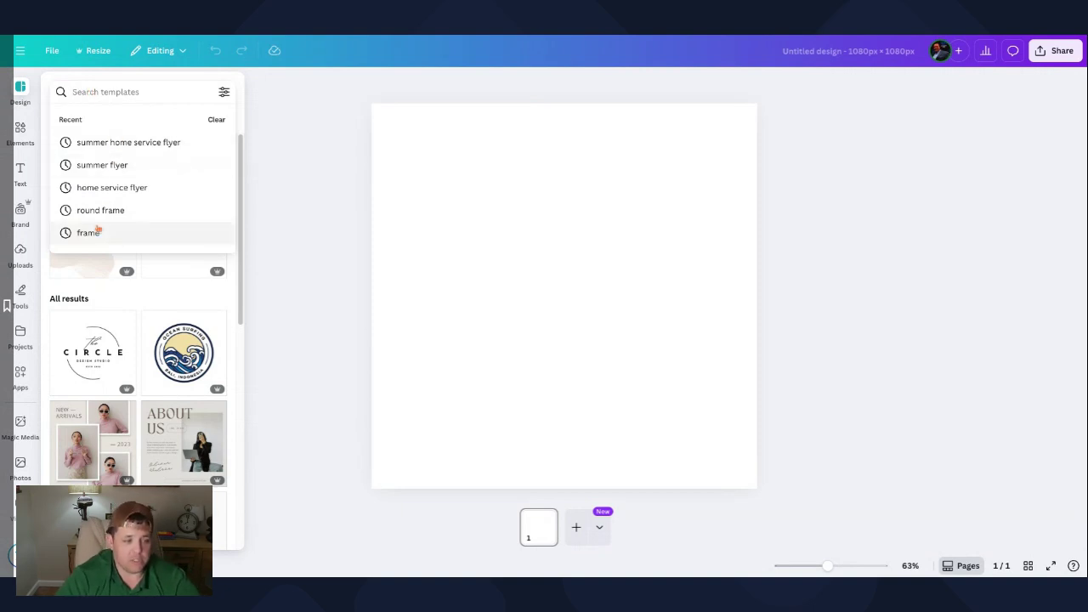
pyautogui.click(105, 145)
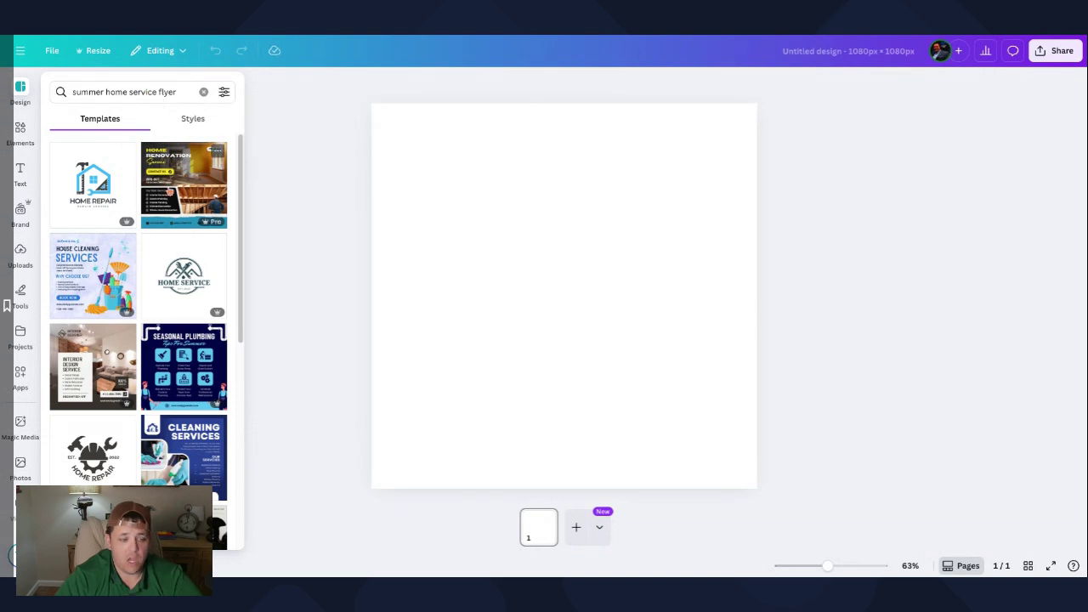
pyautogui.scroll(-5, 173, 187)
pyautogui.scroll(-5, 173, 187)
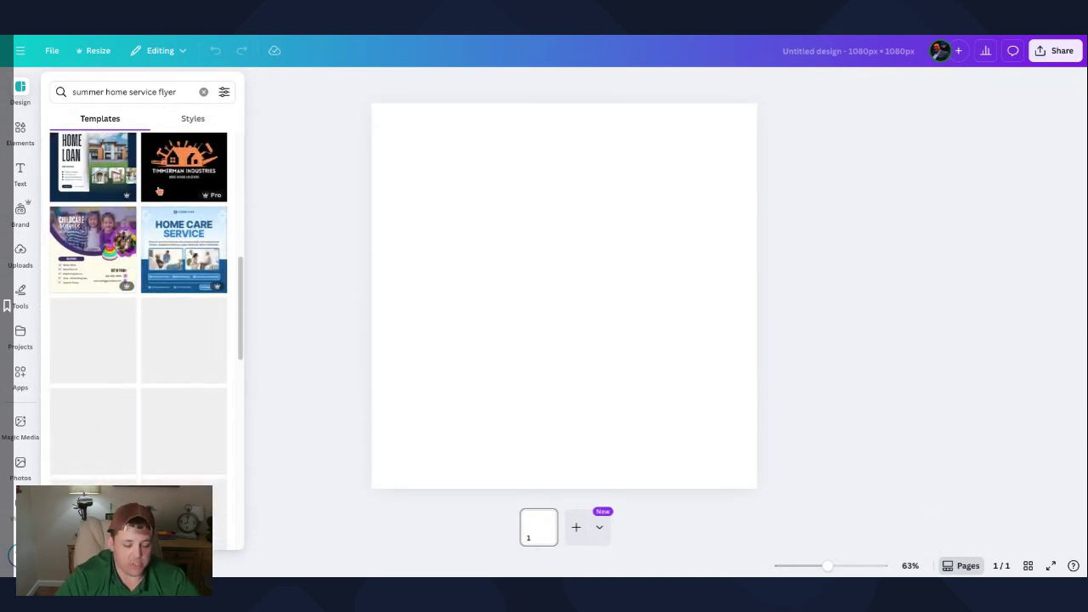
pyautogui.scroll(-5, 139, 340)
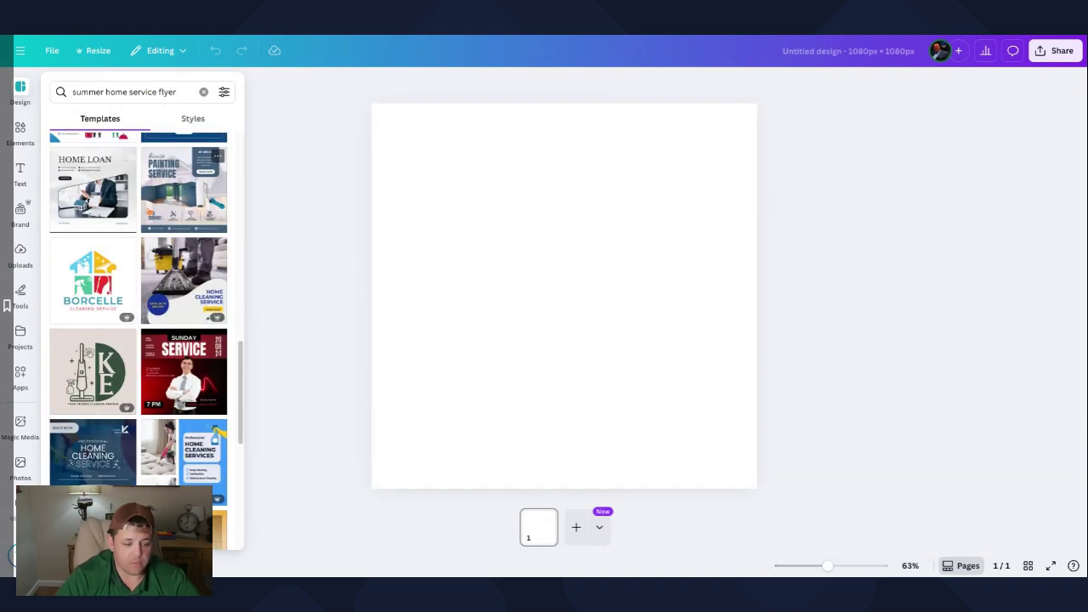
pyautogui.scroll(-10, 167, 299)
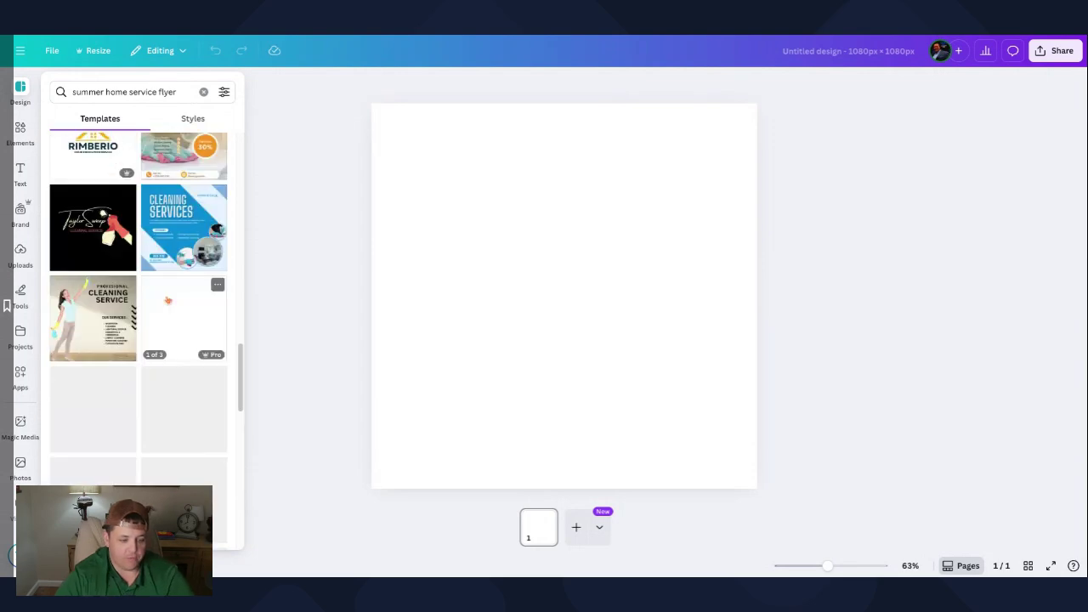
pyautogui.scroll(-10, 167, 297)
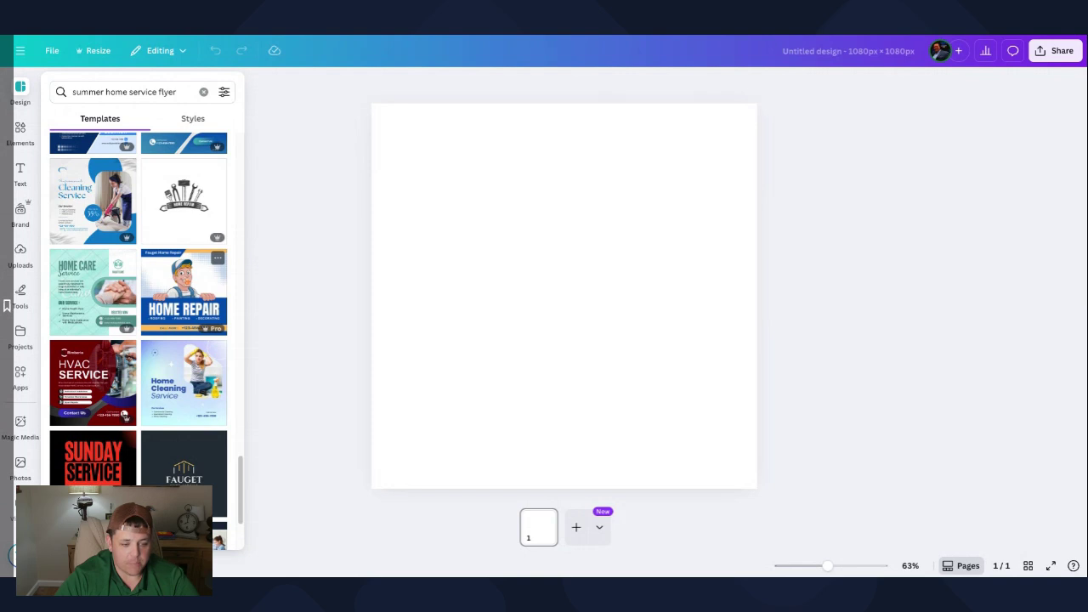
pyautogui.click(183, 291)
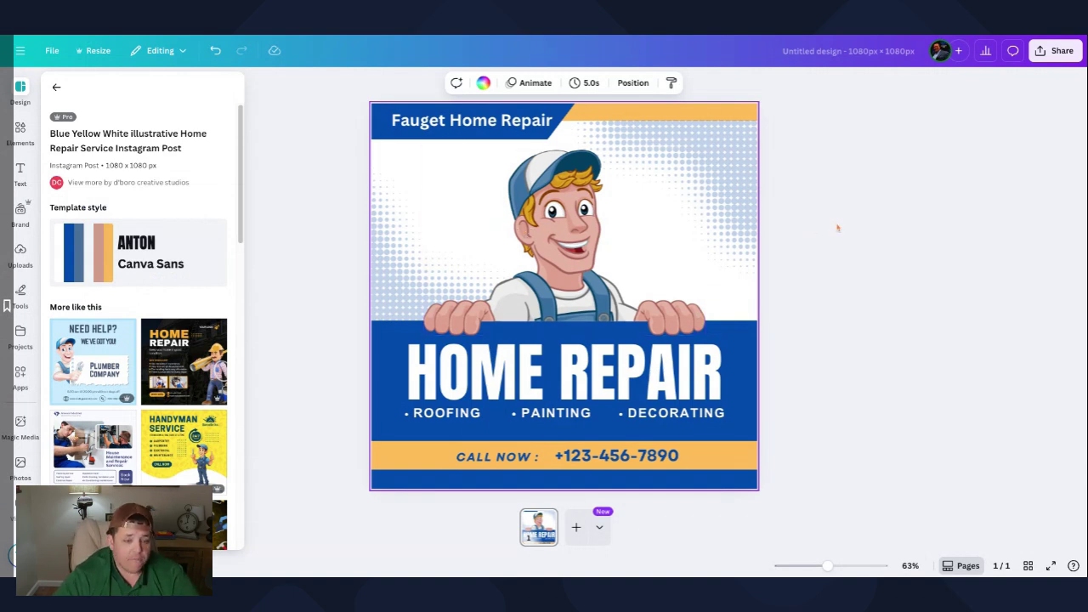
# Step: Delete the cartoon handyman illustration from the flyer
pyautogui.click(866, 208)
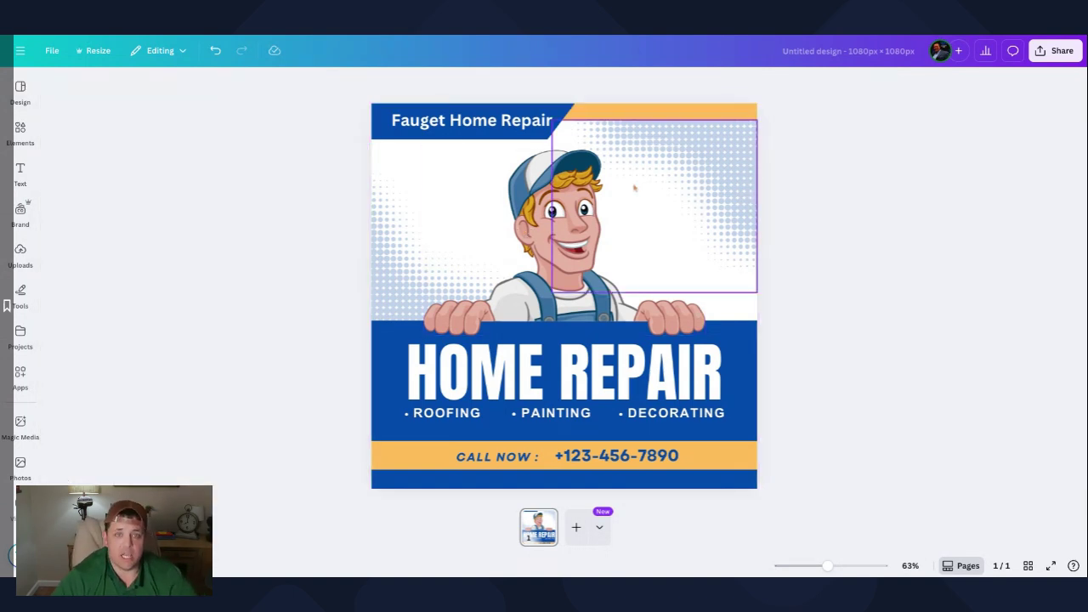
pyautogui.click(731, 212)
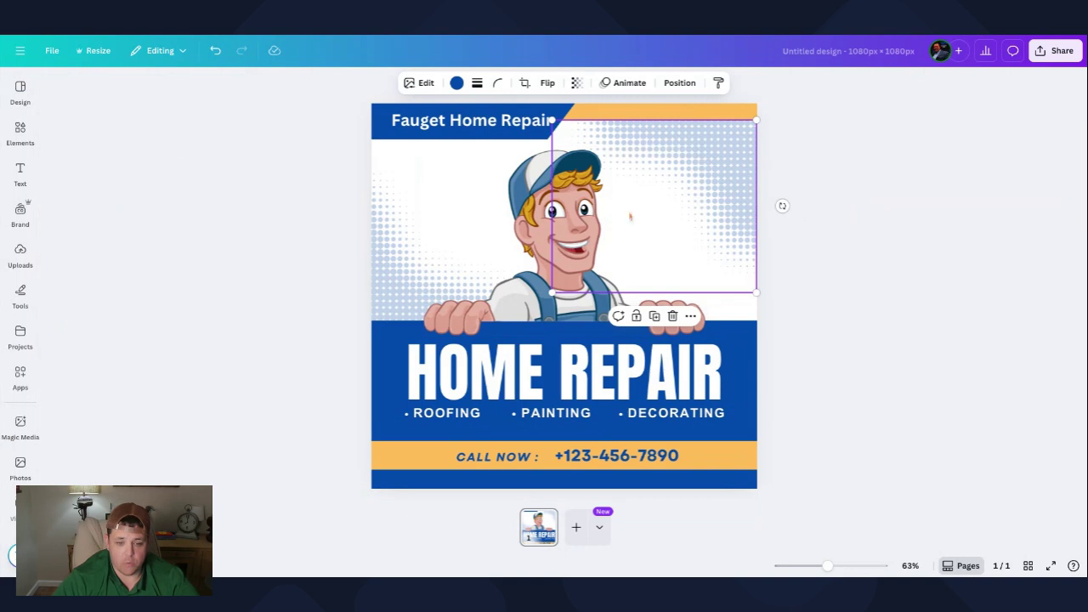
pyautogui.click(561, 229)
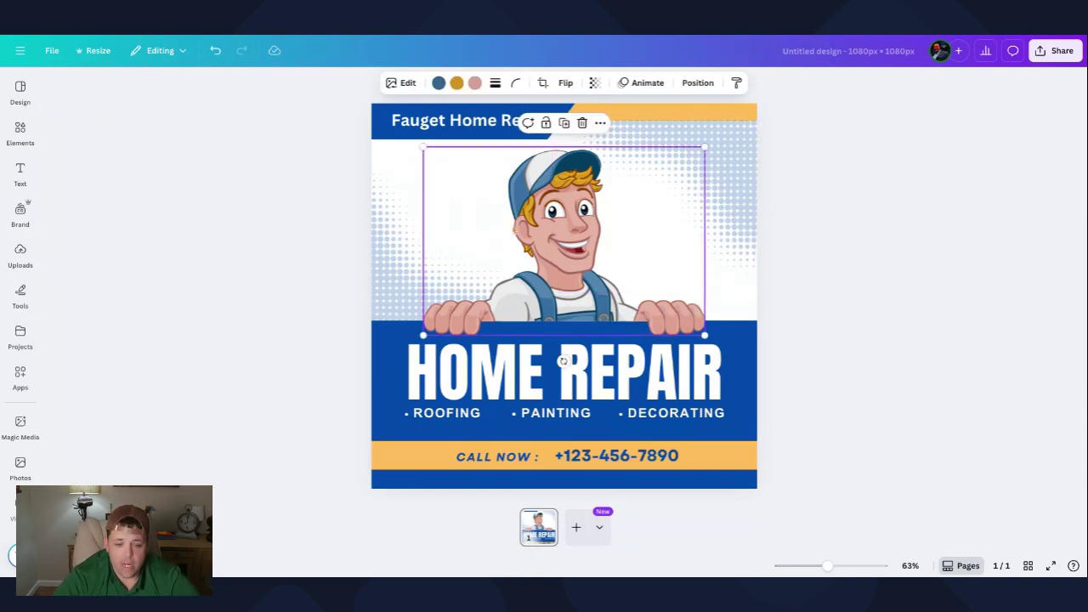
pyautogui.press('Delete')
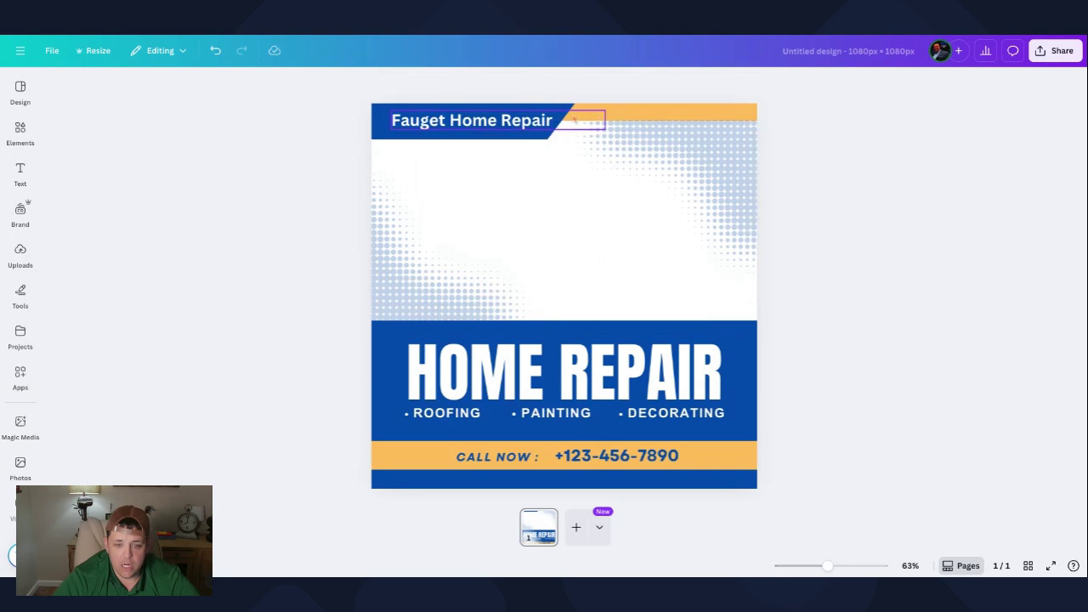
pyautogui.click(558, 236)
# Step: Set the HOME REPAIR heading's text colour to the dark green from the logo colours
pyautogui.click(451, 338)
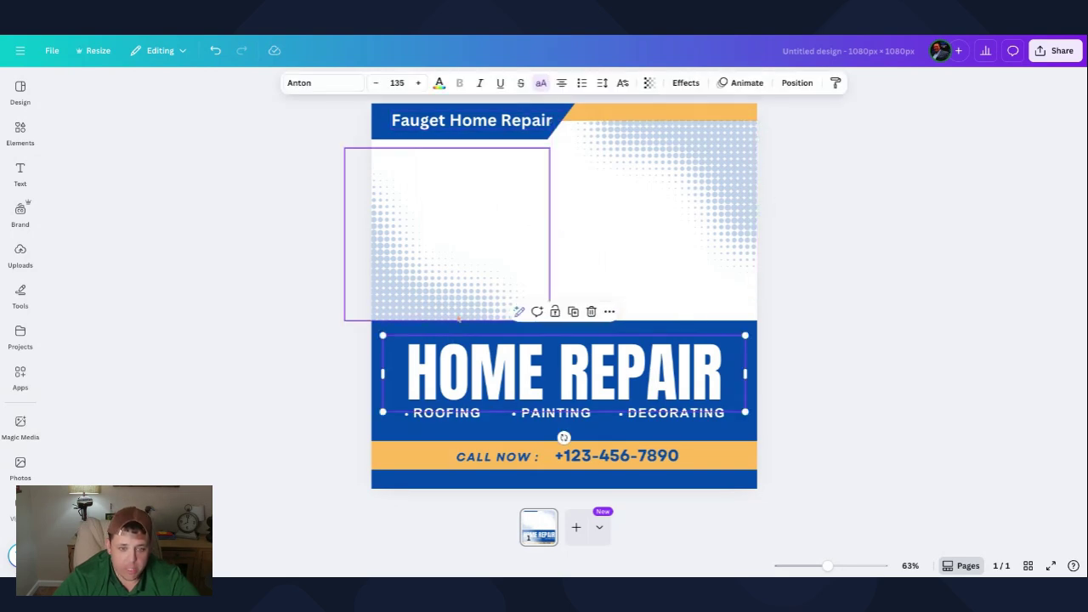
pyautogui.click(440, 86)
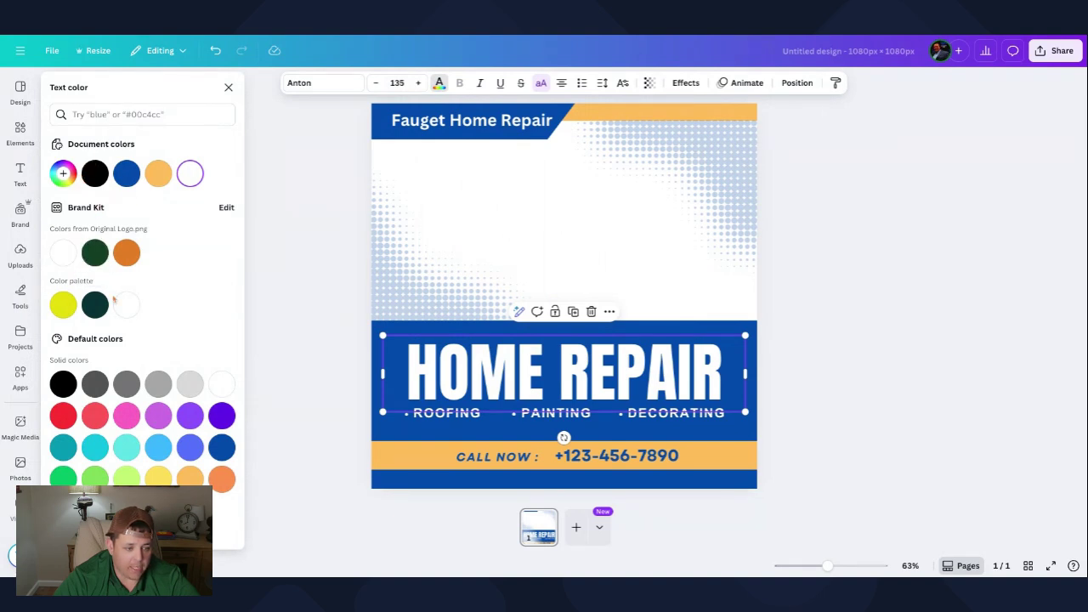
pyautogui.click(96, 253)
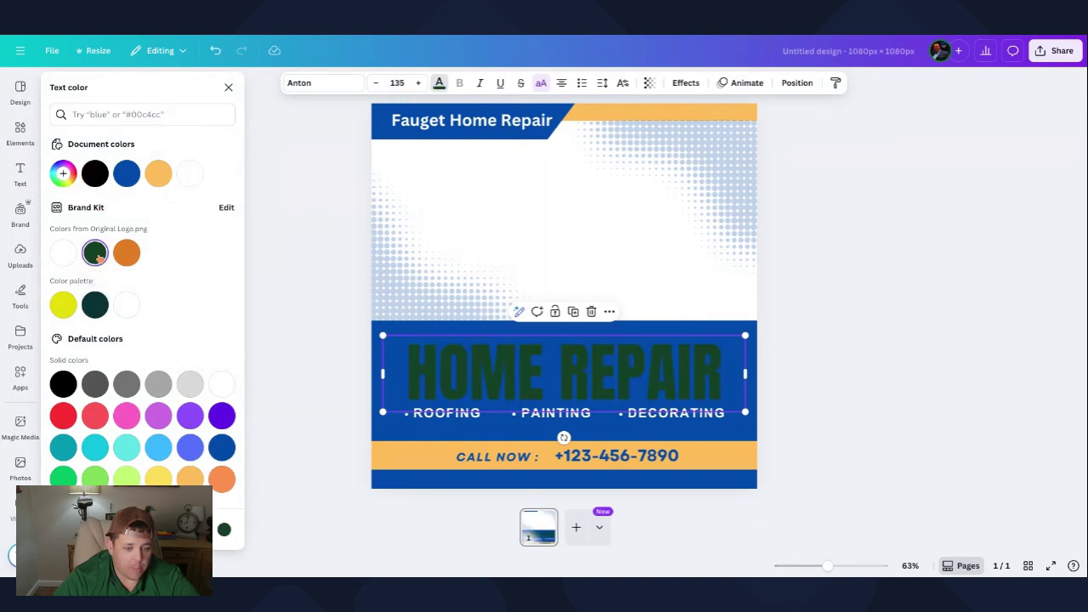
# Step: Open the Brand Kit from its colour settings and dismiss the suggestion to add brand fonts
pyautogui.click(226, 208)
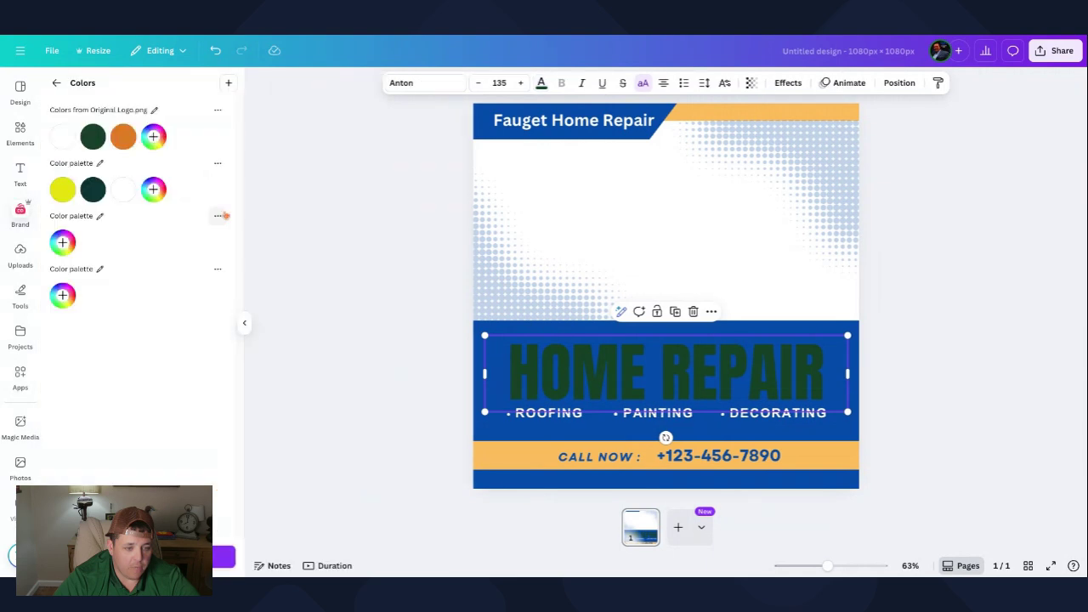
pyautogui.click(94, 136)
pyautogui.click(56, 84)
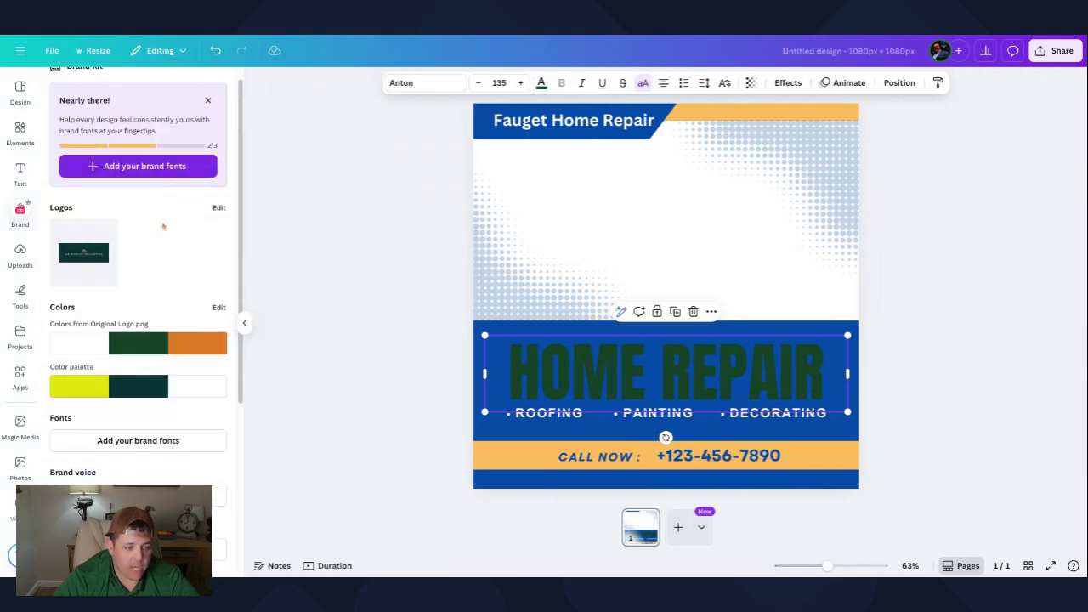
pyautogui.scroll(-2, 170, 229)
pyautogui.scroll(2, 107, 233)
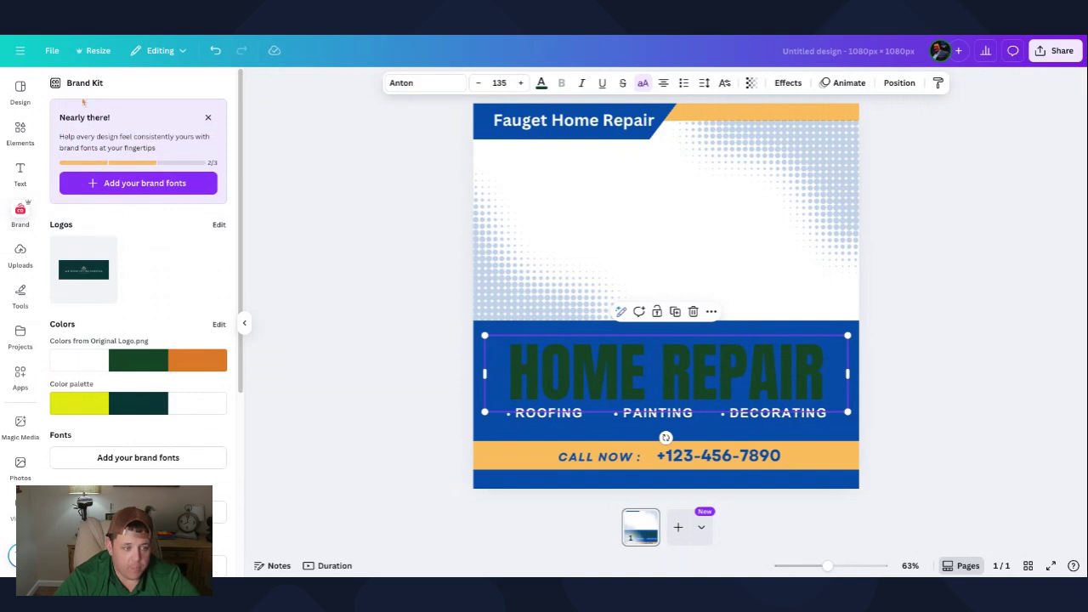
pyautogui.click(207, 118)
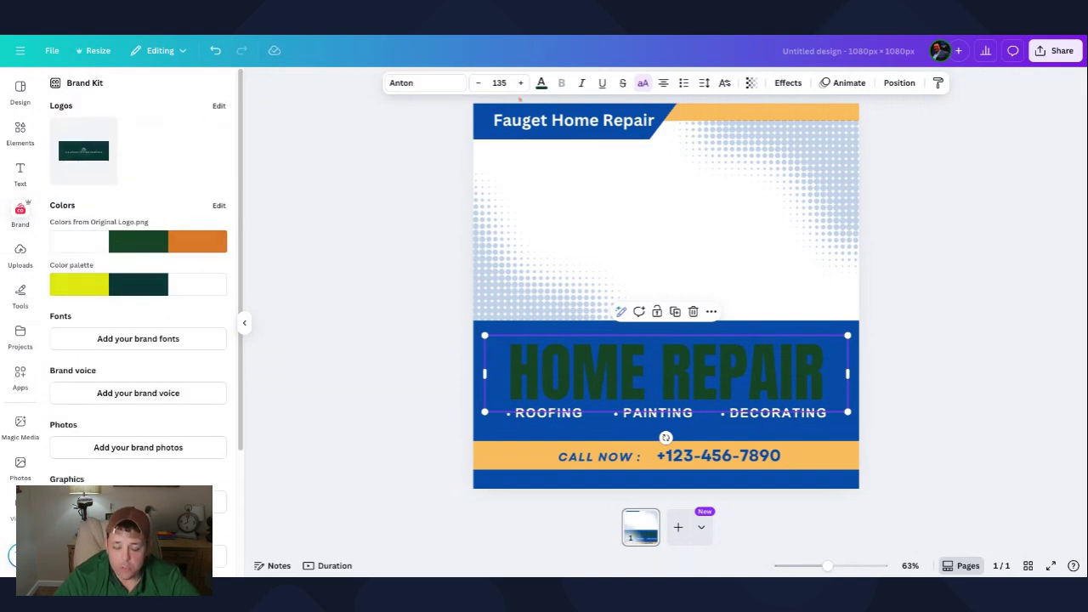
# Step: Apply the Brand Kit's yellow, dark green and white colour palette to the whole flyer, with a yellow background
pyautogui.click(112, 249)
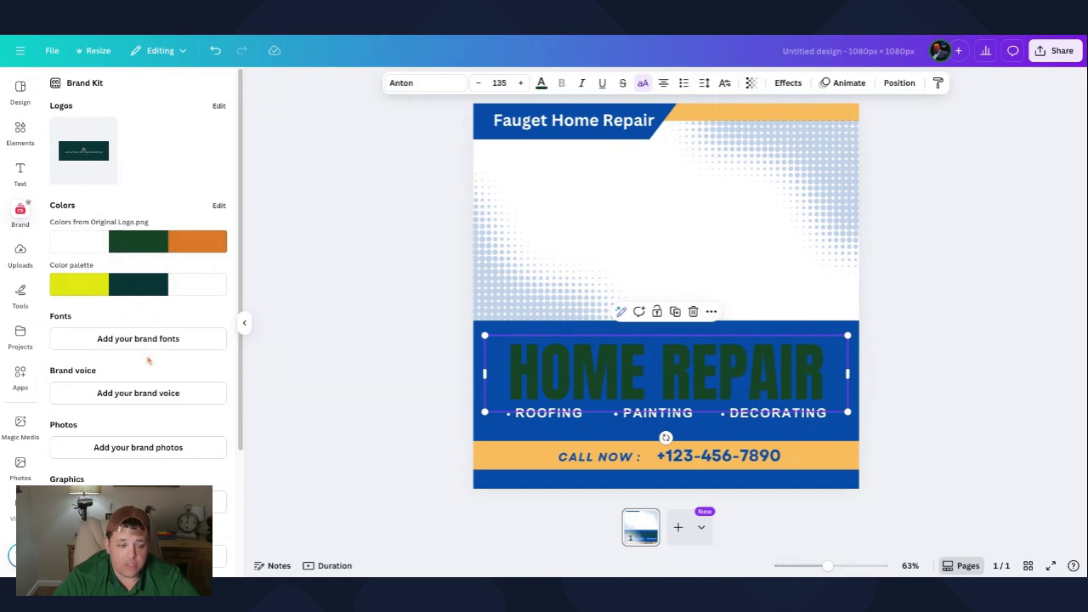
pyautogui.click(106, 283)
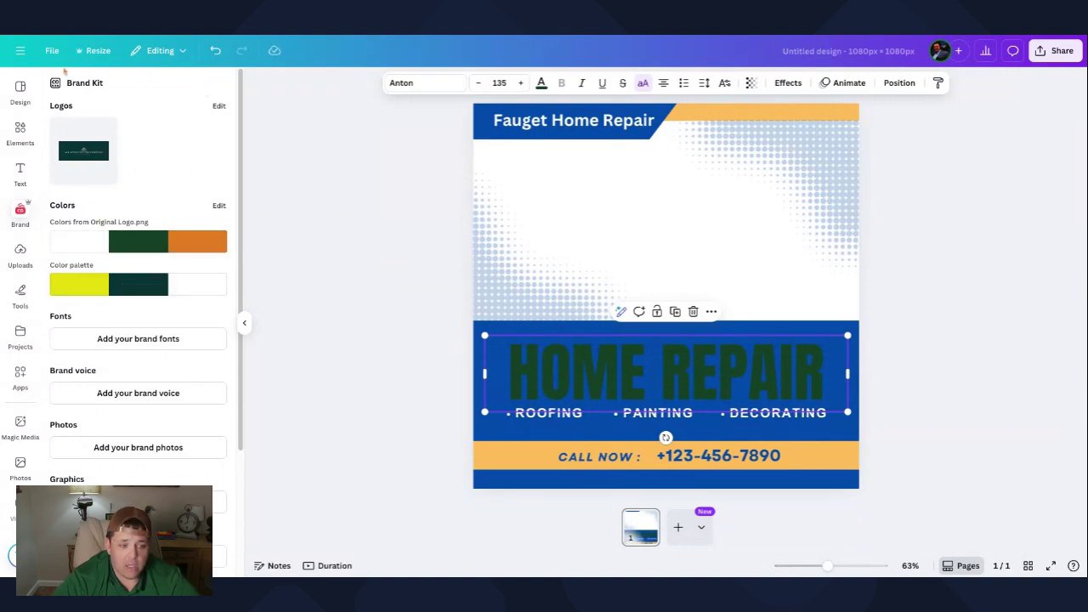
pyautogui.doubleClick(593, 383)
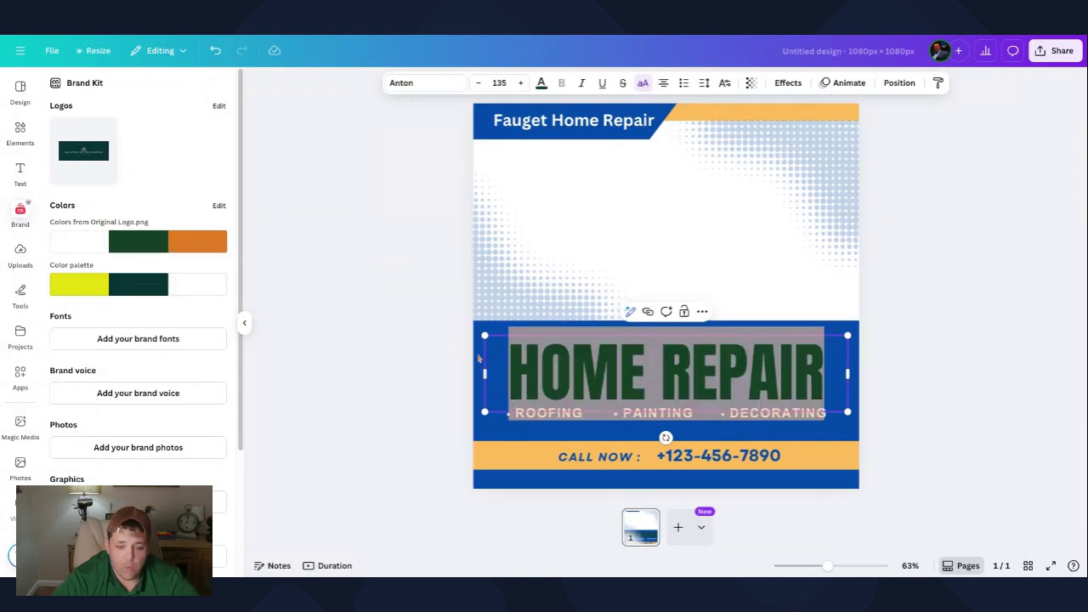
pyautogui.click(590, 365)
pyautogui.click(592, 365)
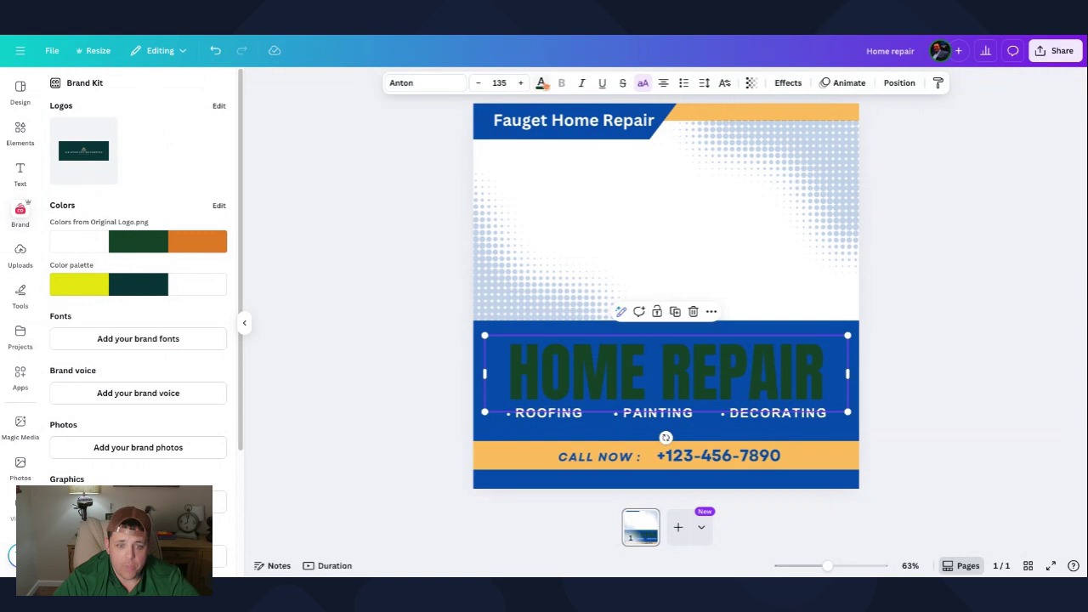
pyautogui.click(544, 84)
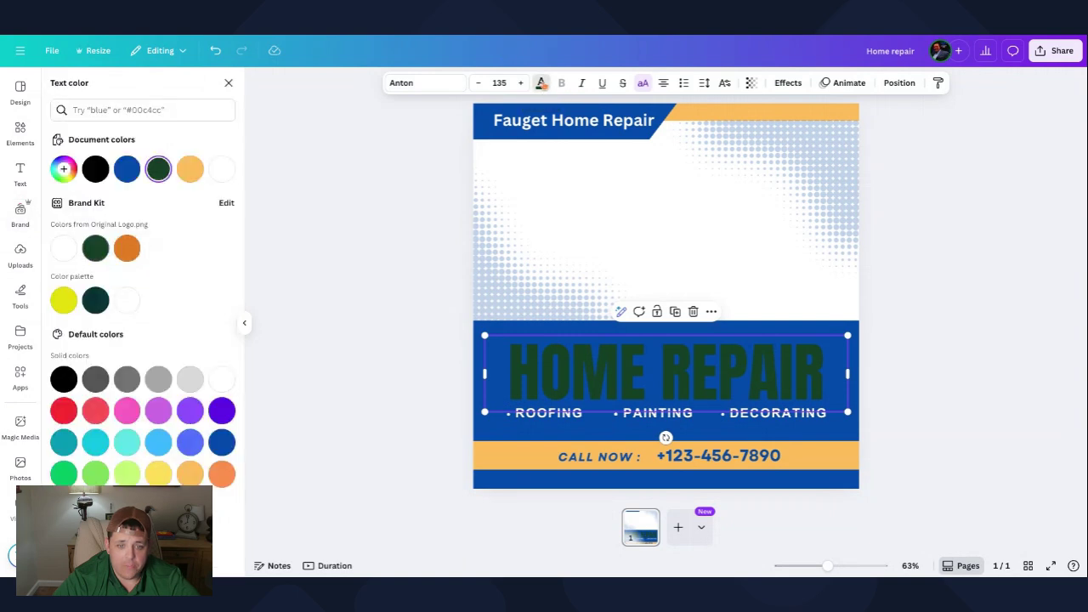
pyautogui.click(226, 203)
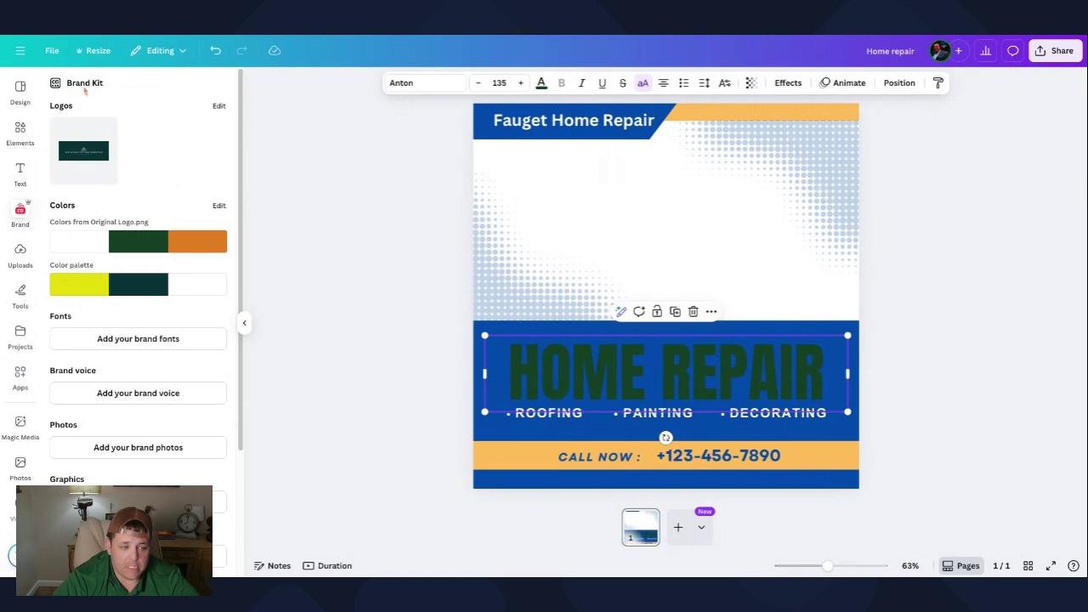
pyautogui.click(67, 289)
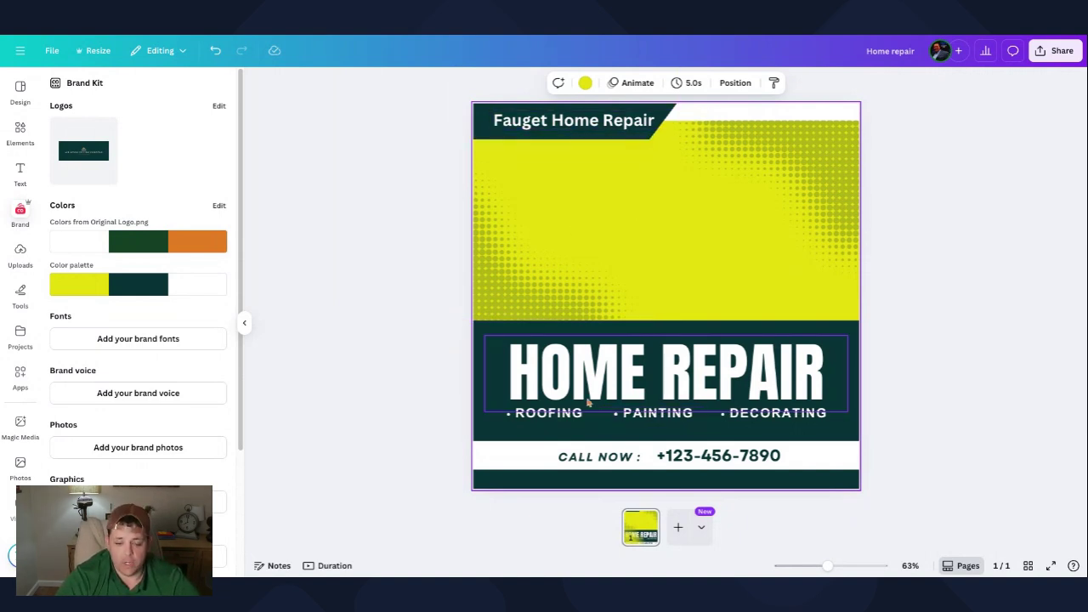
# Step: Replace the company name "Fauget Home Repair" in the upper banner with "Air Sense Environmental"
pyautogui.doubleClick(564, 123)
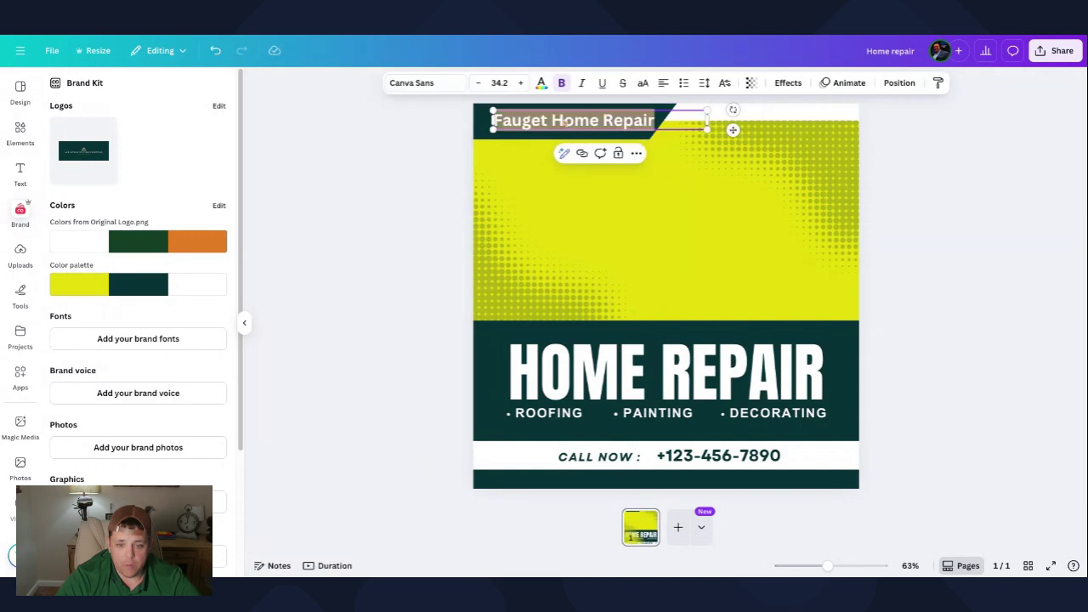
pyautogui.write('Air')
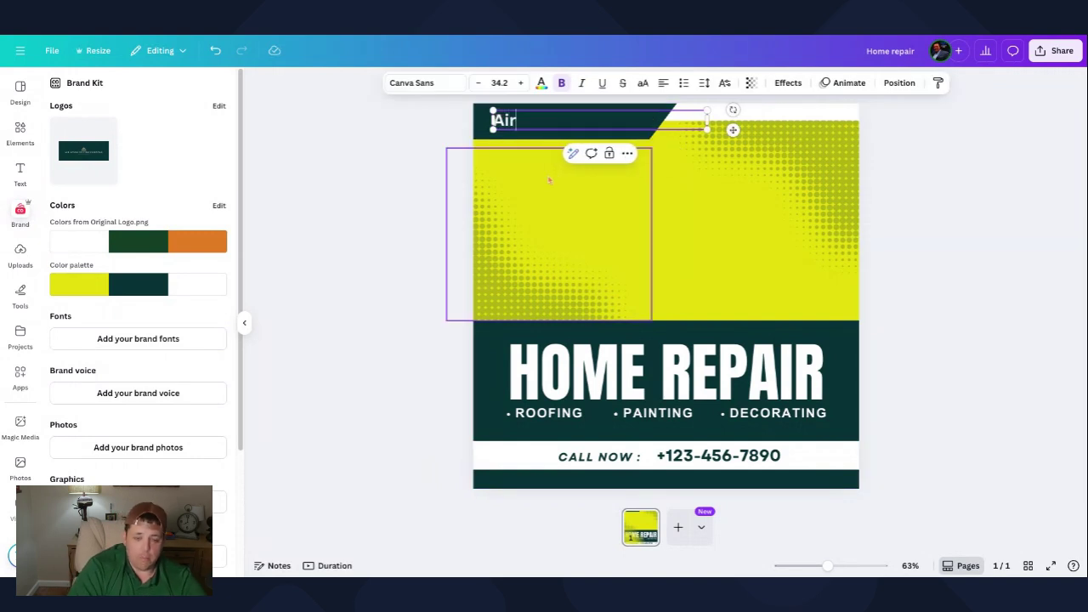
pyautogui.write(' Sense Environmental')
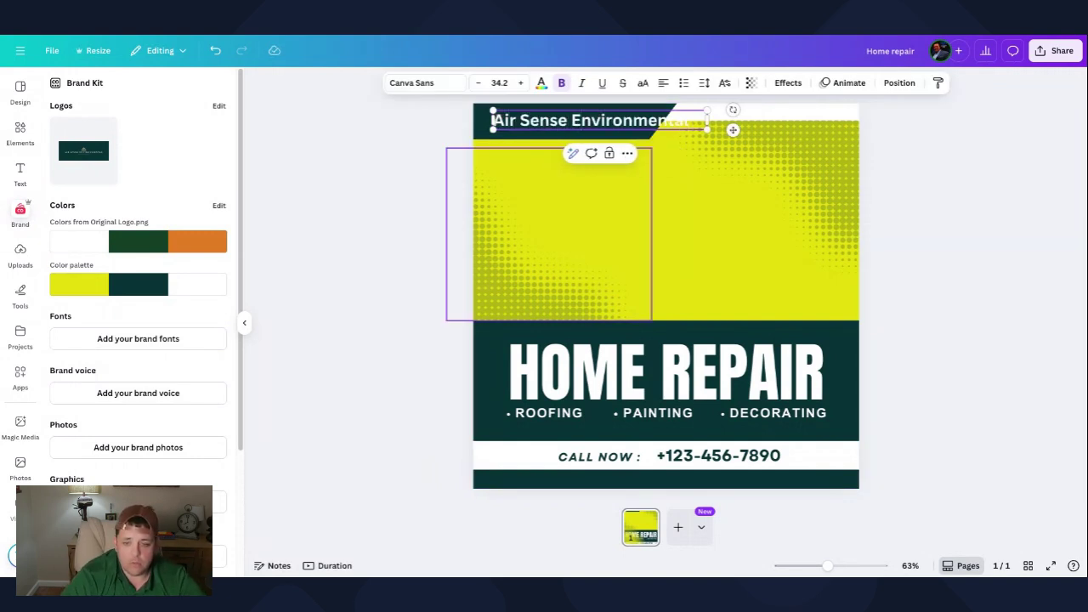
pyautogui.click(705, 243)
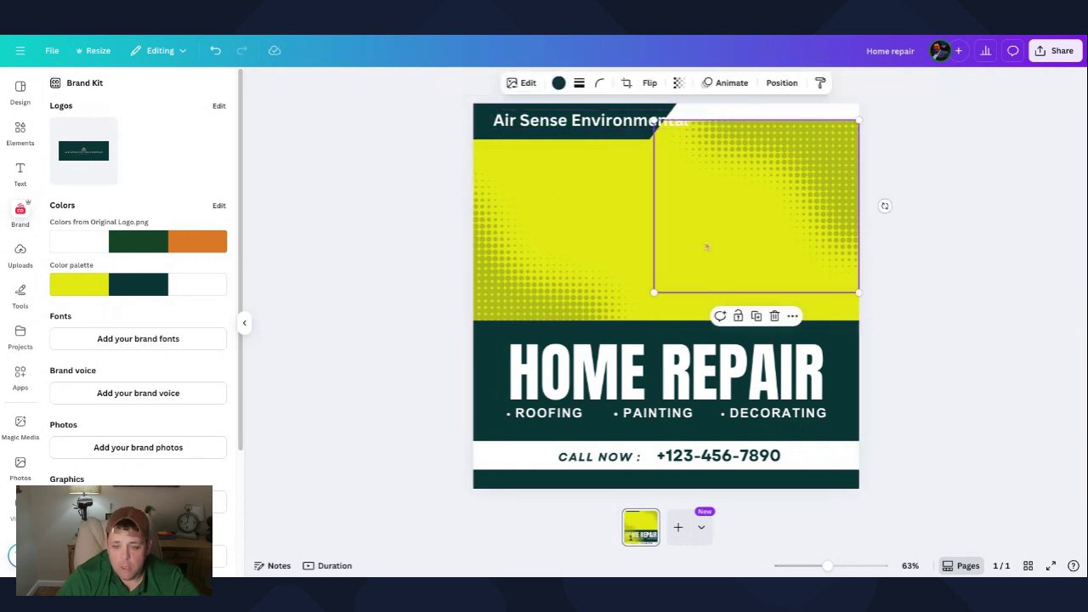
# Step: Move the Air Sense Environmental title slightly down and to the left within the dark green banner
pyautogui.click(631, 125)
pyautogui.moveTo(631, 124); pyautogui.dragTo(623, 136)
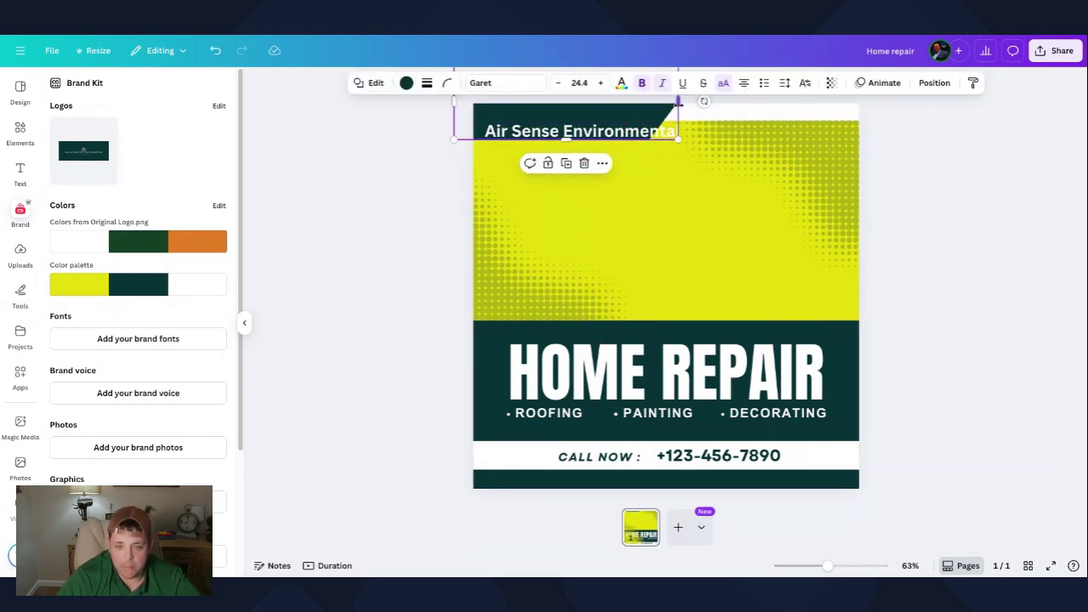
# Step: Widen the dark green banner to fit the whole Air Sense Environmental title, and centre the title vertically within it
pyautogui.moveTo(679, 102); pyautogui.dragTo(718, 102)
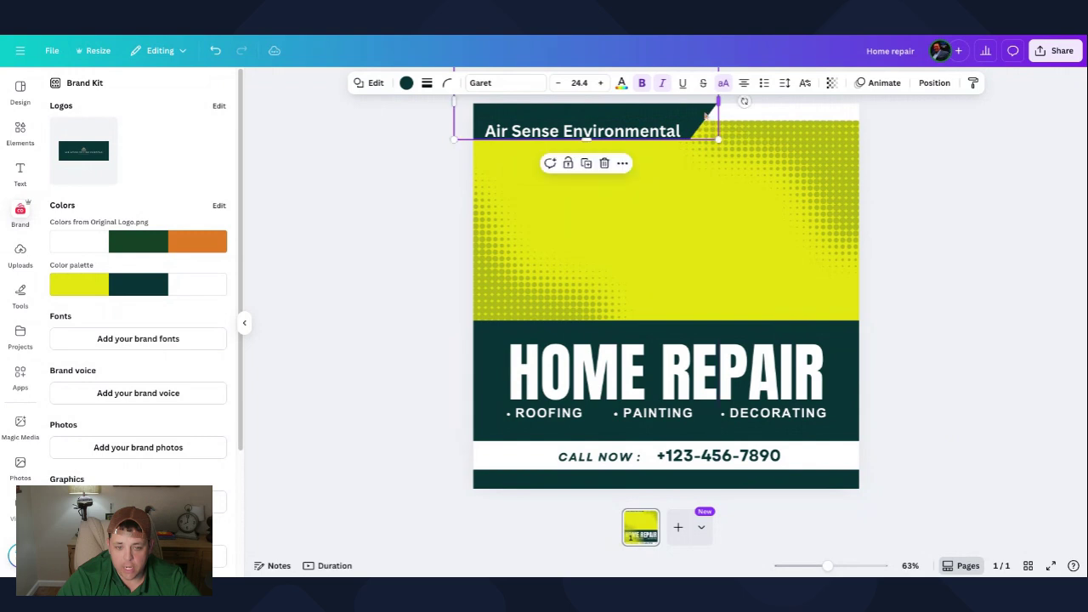
pyautogui.hotkey('ctrl', 'z')
pyautogui.hotkey('ctrl', 'z')
pyautogui.moveTo(629, 134); pyautogui.dragTo(630, 135)
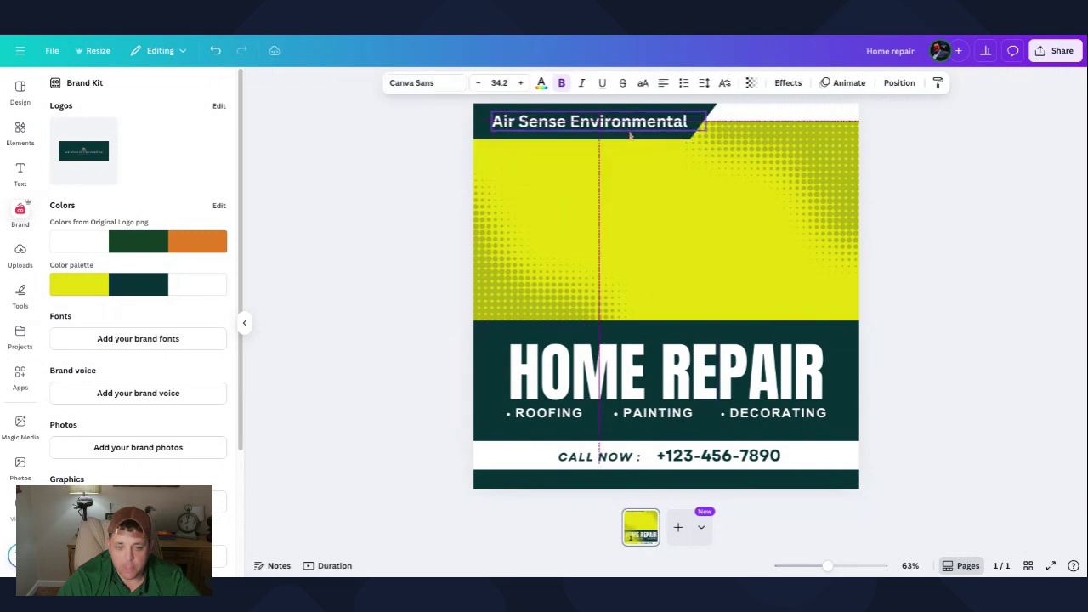
pyautogui.click(753, 219)
# Step: Set the font size of the HOME REPAIR headline to 80
pyautogui.doubleClick(608, 369)
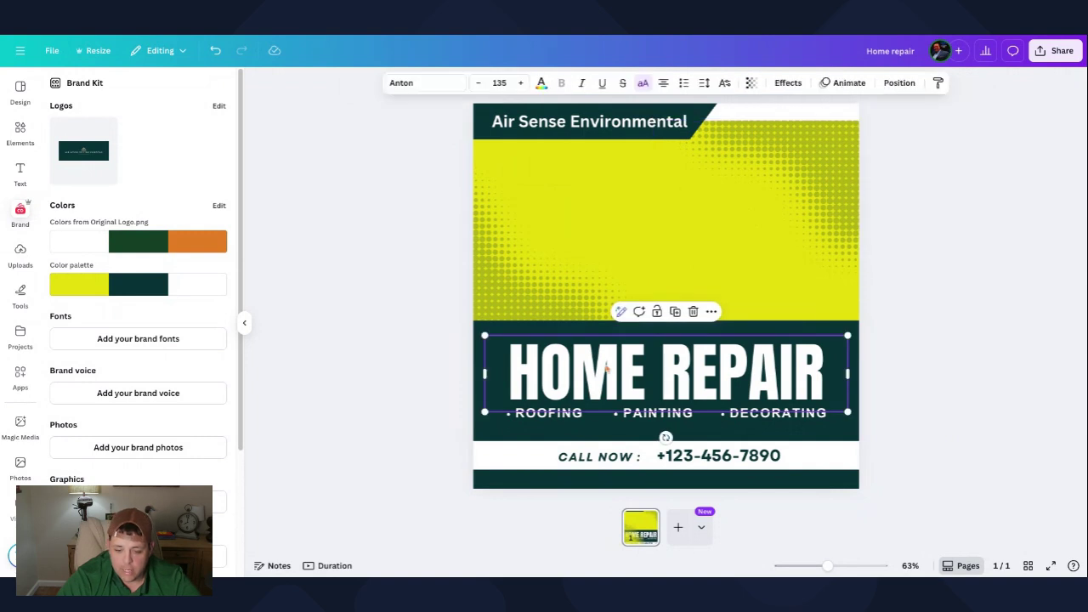
pyautogui.click(499, 83)
pyautogui.write('800')
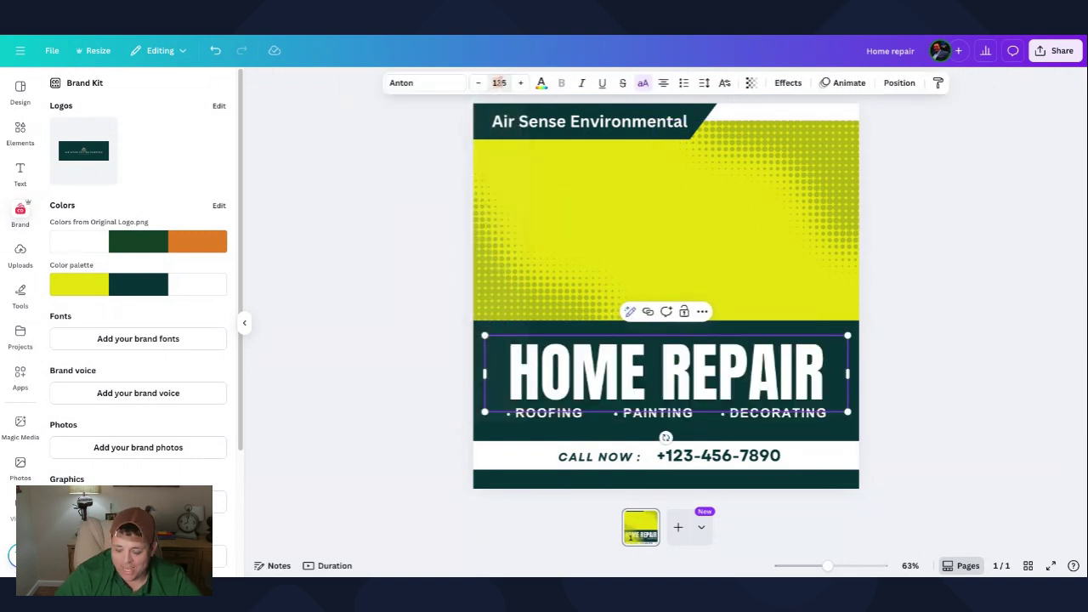
pyautogui.press('Return')
pyautogui.click(499, 82)
pyautogui.write('80')
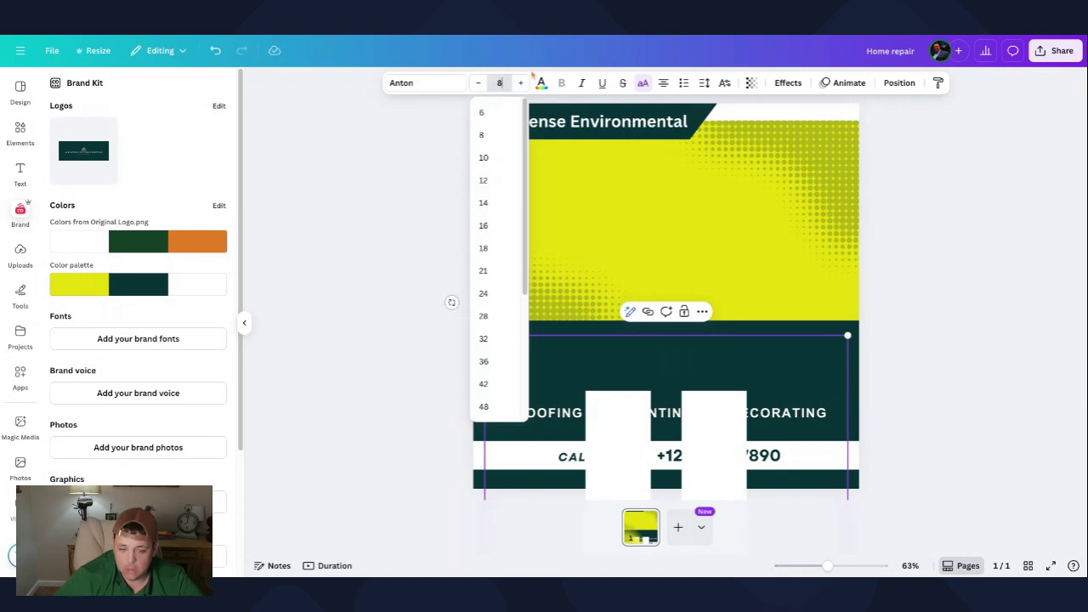
pyautogui.press('Return')
pyautogui.hotkey('ctrl', 'a')
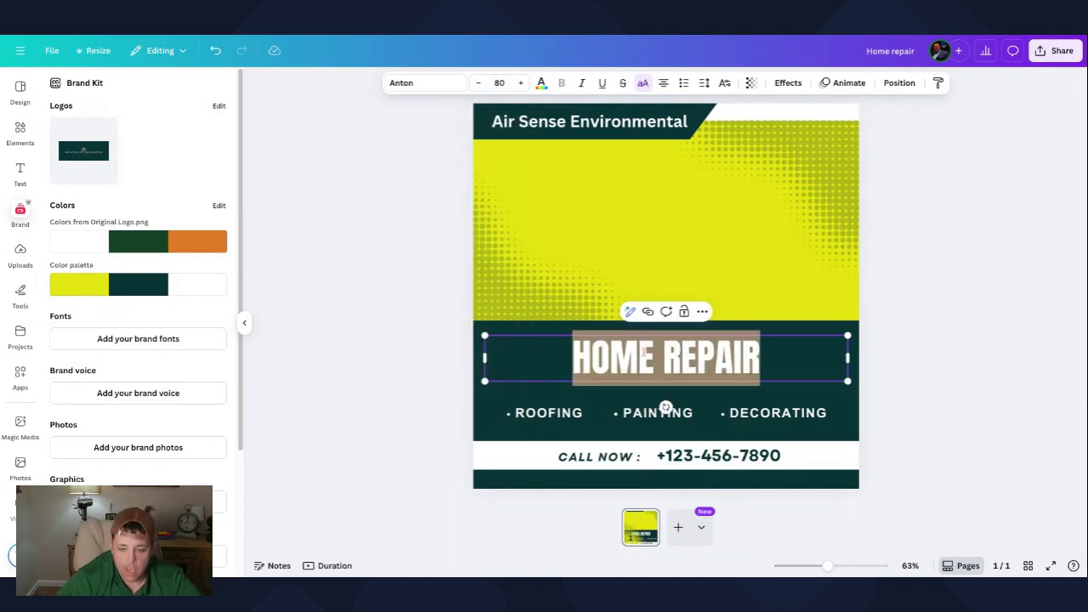
pyautogui.write('INDOOR AIR QUALITY')
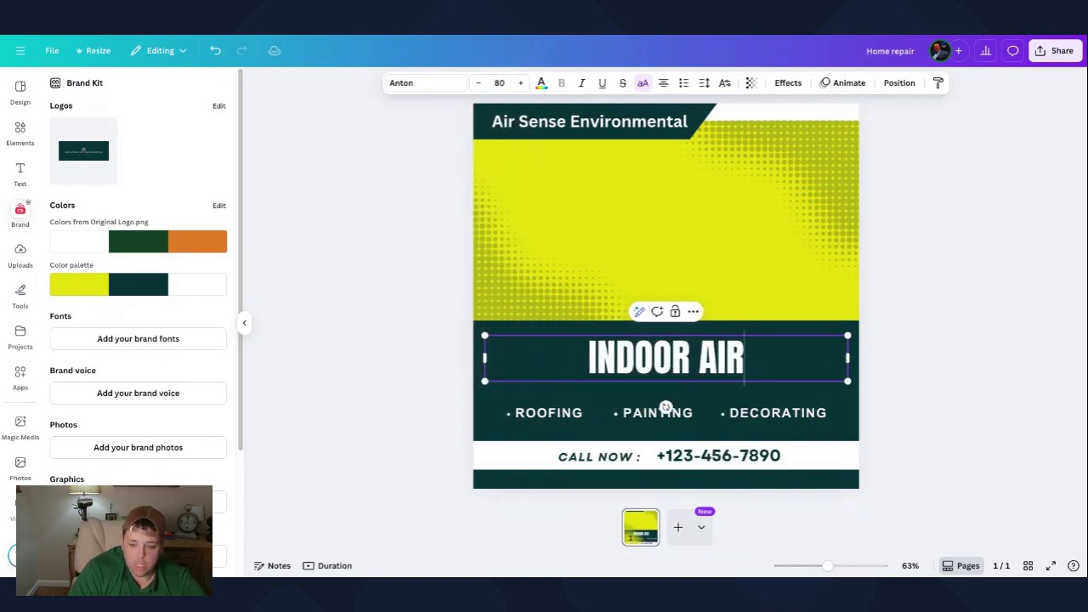
pyautogui.write(' EX')
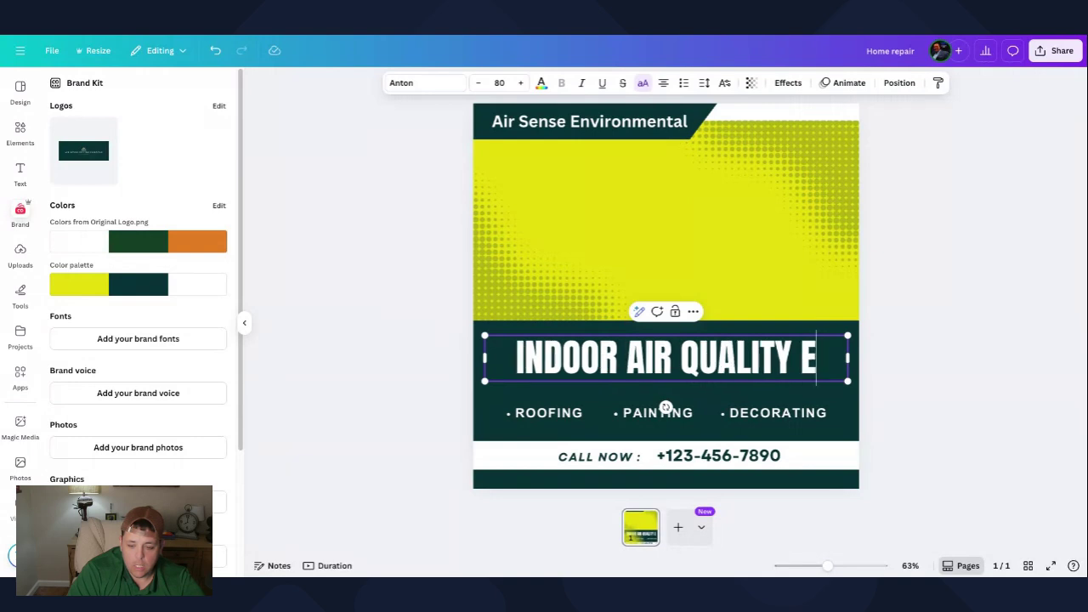
pyautogui.press('BackSpace')
pyautogui.press('BackSpace')
pyautogui.press('BackSpace')
# Step: Replace the large headline text with "TRUSTED INDOOR AIR QUALITY EXPERTS"
pyautogui.hotkey('ctrl', 'a')
pyautogui.write('TRUSTED')
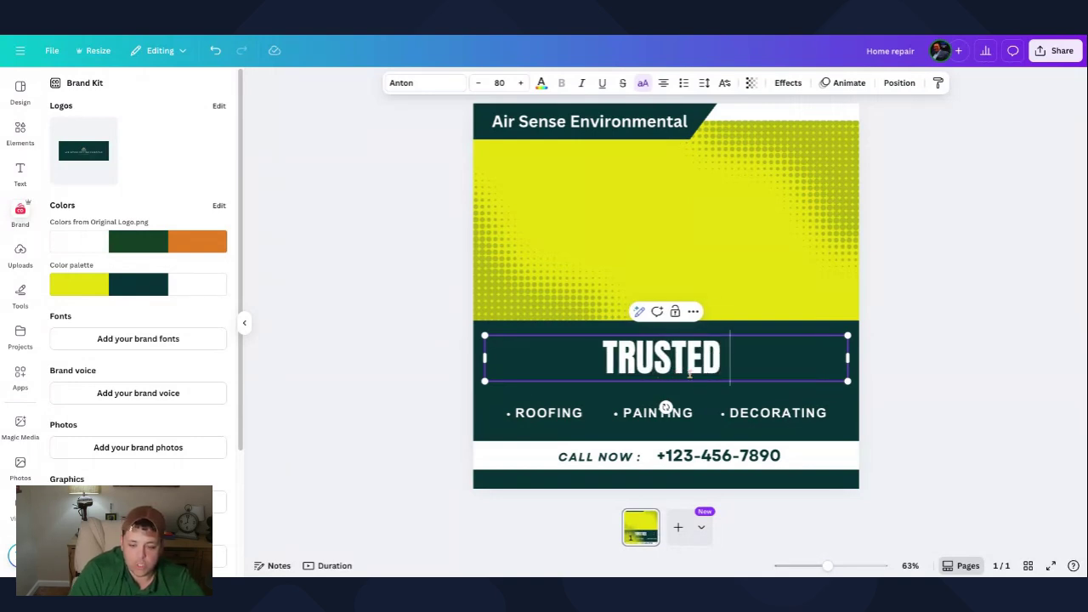
pyautogui.write(' INDOOR AIR QU')
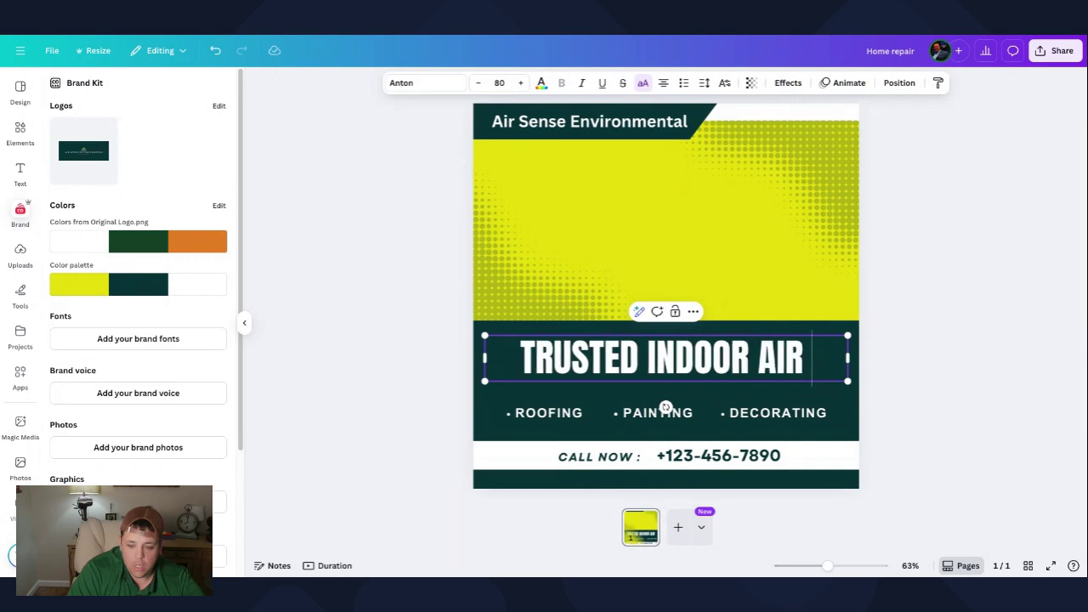
pyautogui.write('Y EXPERTS')
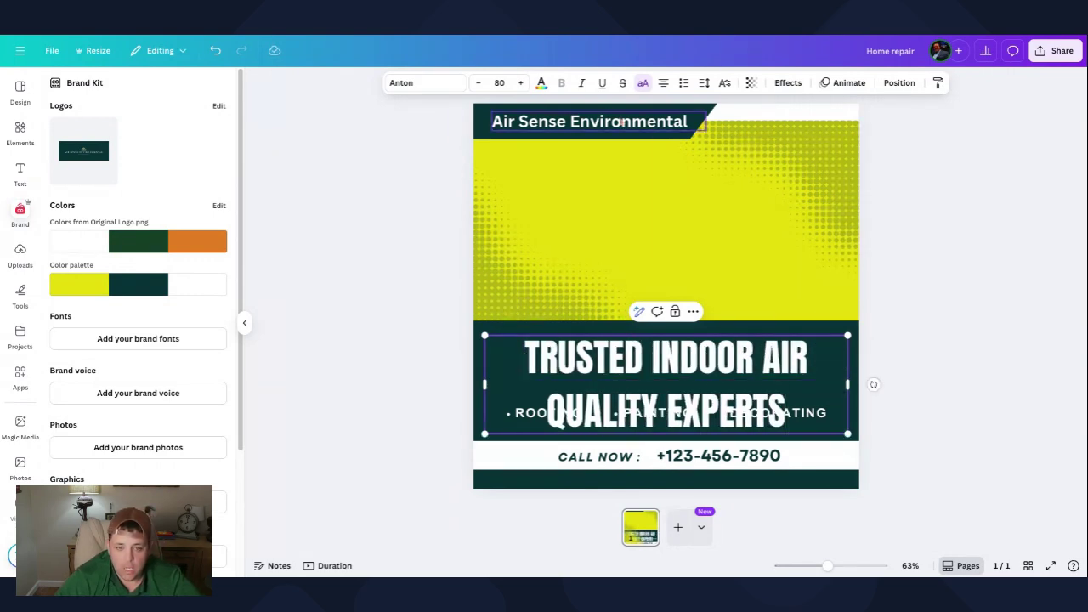
# Step: Set the headline's font size to 50 and keep it horizontally centred in the dark green block
pyautogui.click(499, 82)
pyautogui.write('6')
pyautogui.press('Return')
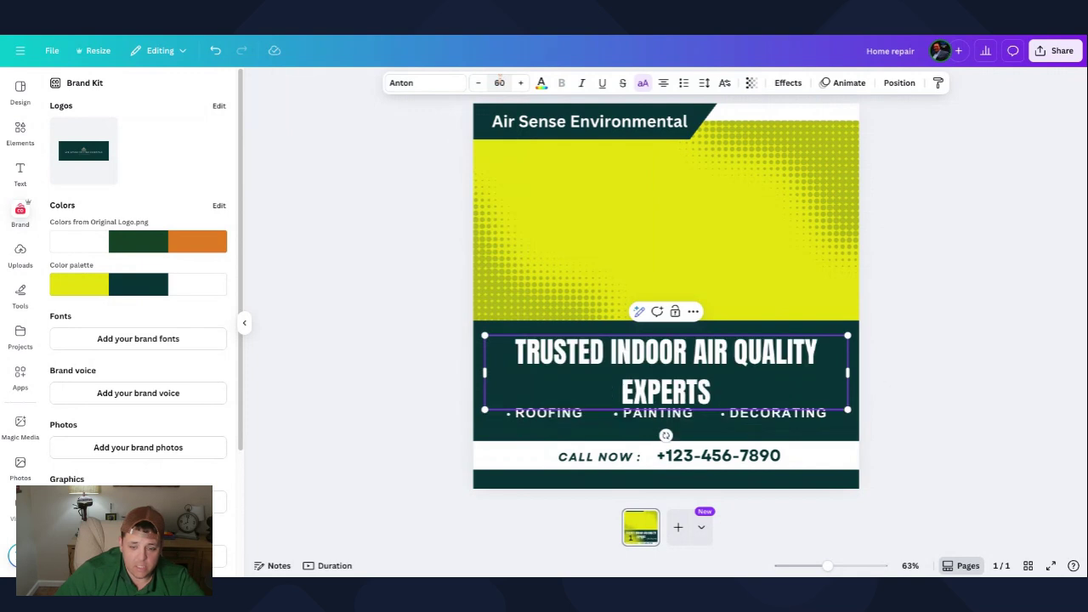
pyautogui.click(499, 82)
pyautogui.click(500, 83)
pyautogui.write('50')
pyautogui.press('Return')
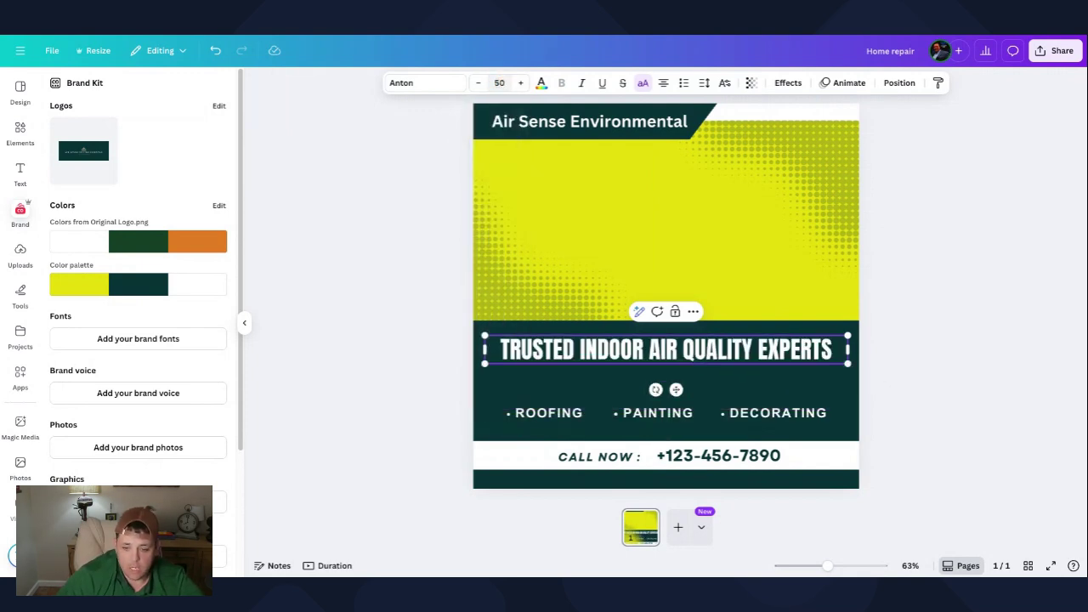
pyautogui.moveTo(782, 345); pyautogui.dragTo(714, 358)
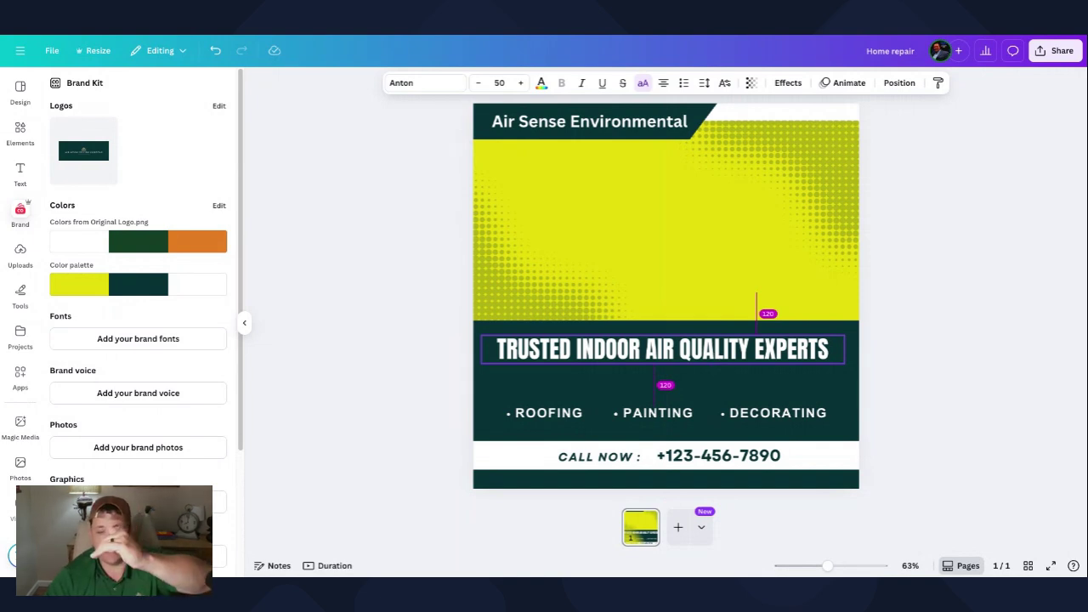
pyautogui.moveTo(714, 358); pyautogui.dragTo(717, 358)
# Step: Delete the ROOFING and PAINTING bullet texts below the headline
pyautogui.click(549, 415)
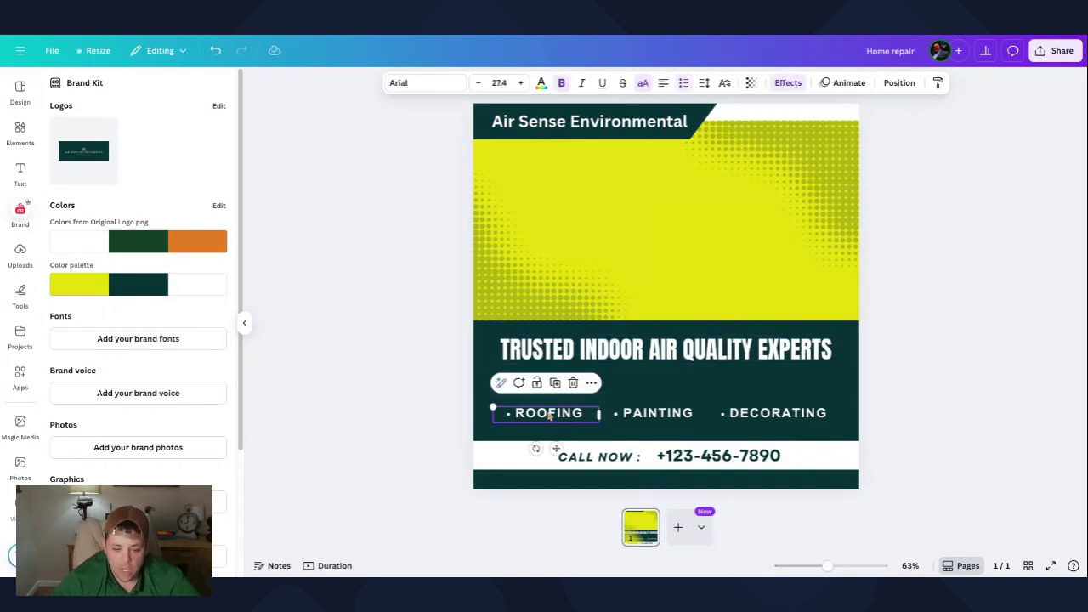
pyautogui.press('Delete')
pyautogui.click(633, 414)
pyautogui.press('Delete')
# Step: Move the DECORATING bullet to the upper edge of the dark green block and the headline down to just above the phone strip
pyautogui.click(765, 416)
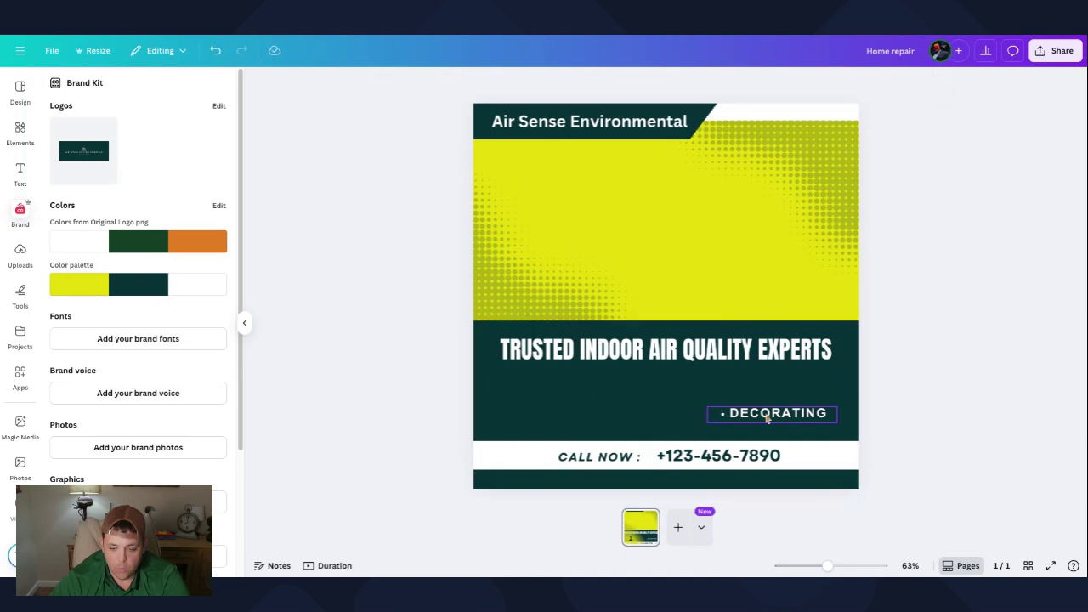
pyautogui.moveTo(764, 416); pyautogui.dragTo(656, 331)
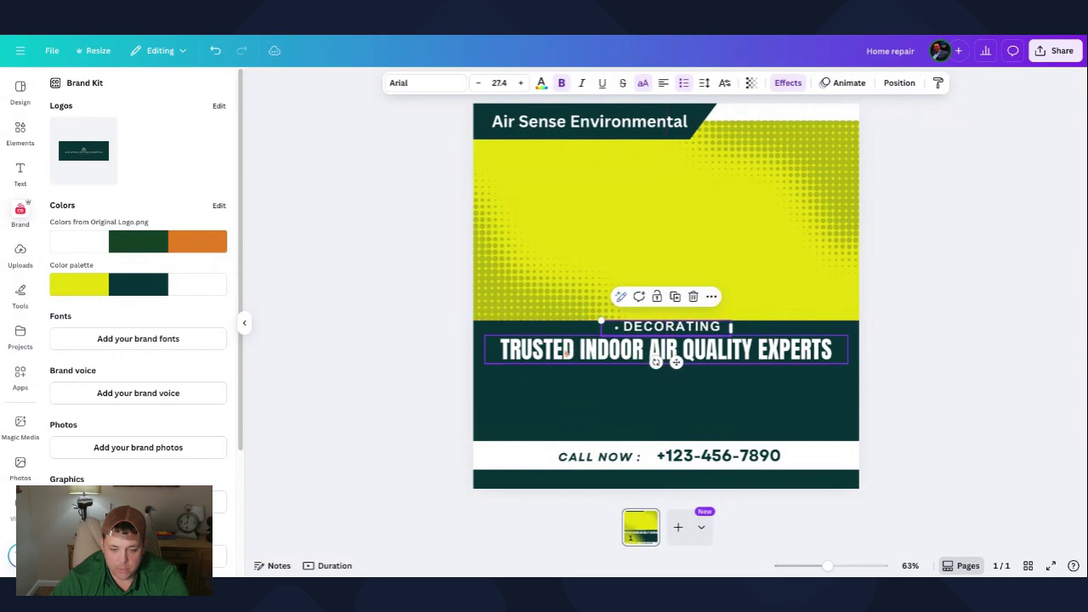
pyautogui.moveTo(576, 351); pyautogui.dragTo(576, 423)
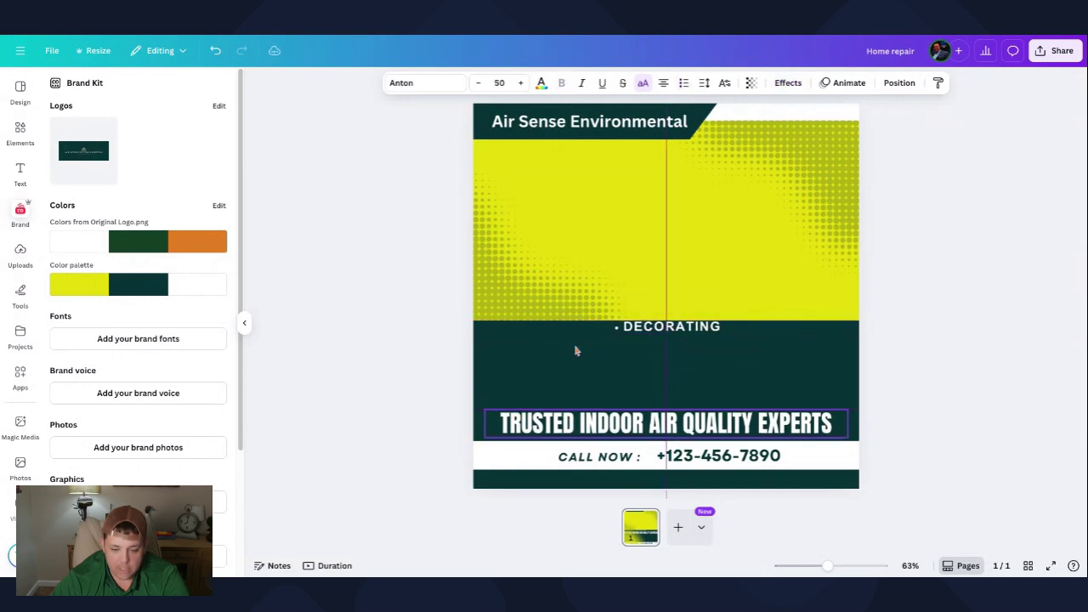
# Step: Replace the DECORATING bullet with the unbulleted line "WHAT ARE YOU BREATHING IN YOUR HOME?" and widen its text box to fit one line
pyautogui.click(646, 330)
pyautogui.doubleClick(651, 331)
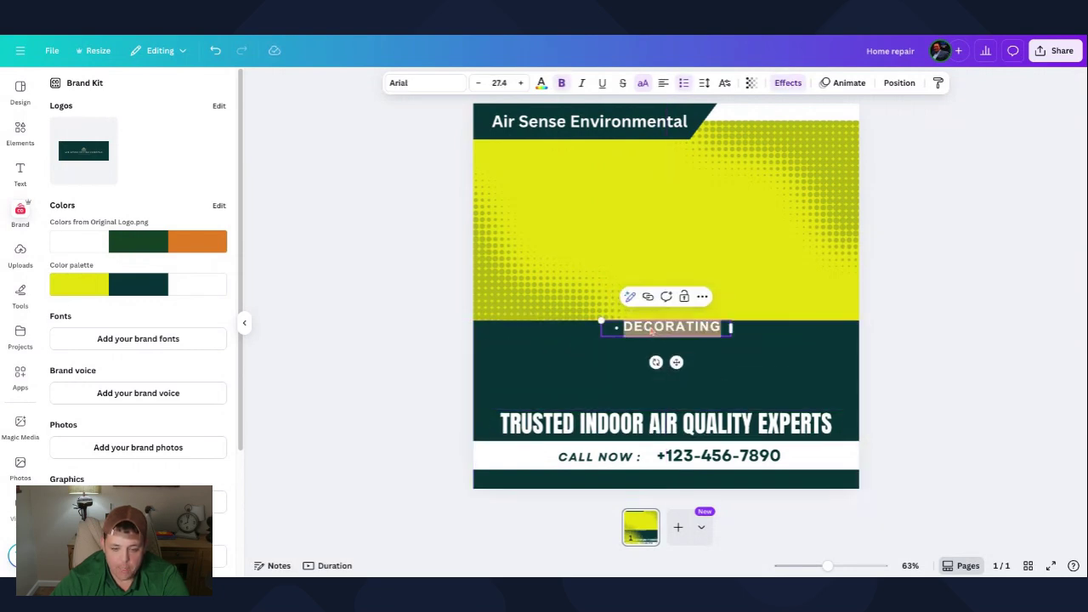
pyautogui.press('BackSpace')
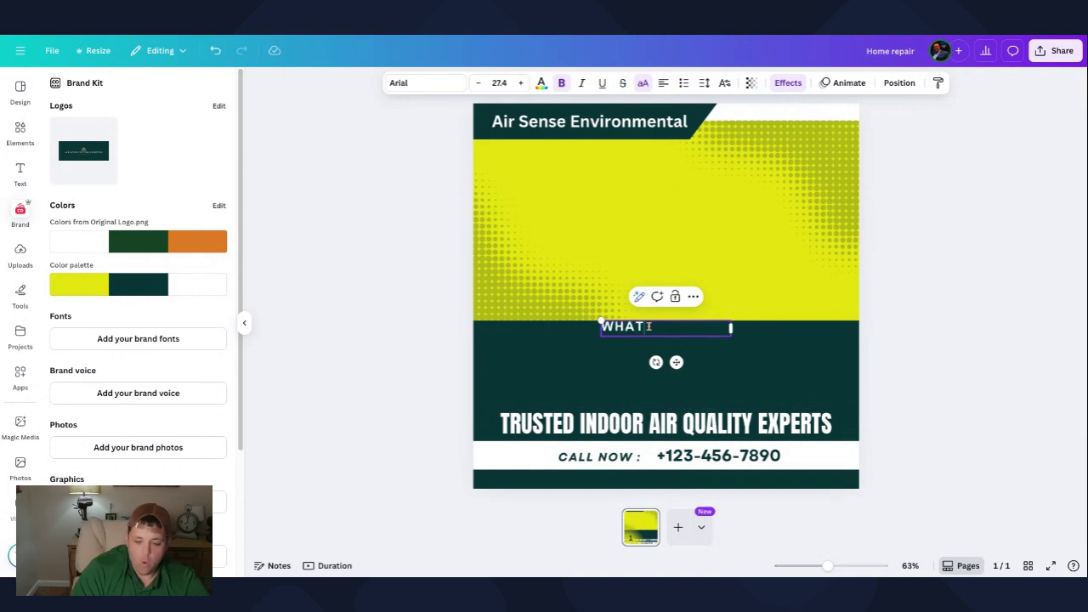
pyautogui.click(665, 323)
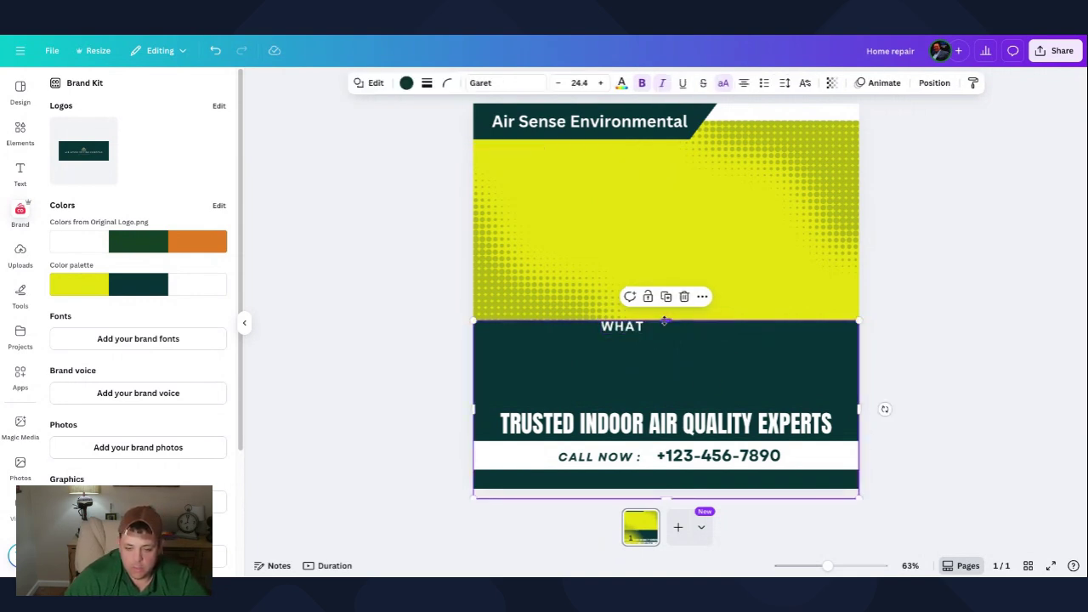
pyautogui.moveTo(635, 336); pyautogui.dragTo(810, 344)
pyautogui.moveTo(623, 344); pyautogui.dragTo(669, 347)
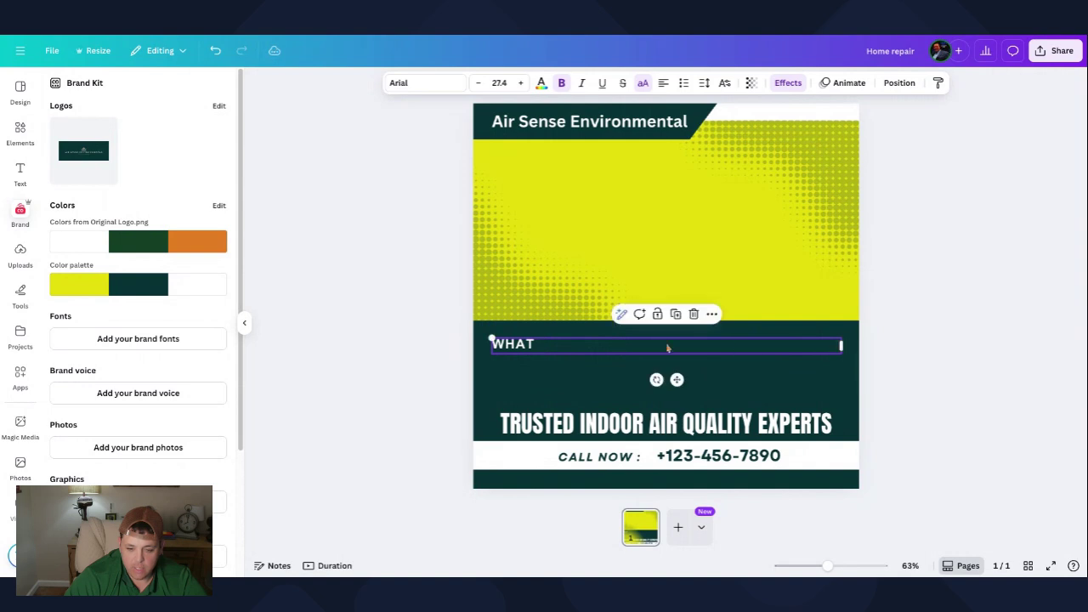
pyautogui.write('ARE YOU BREATHING IN YOUR HOME?')
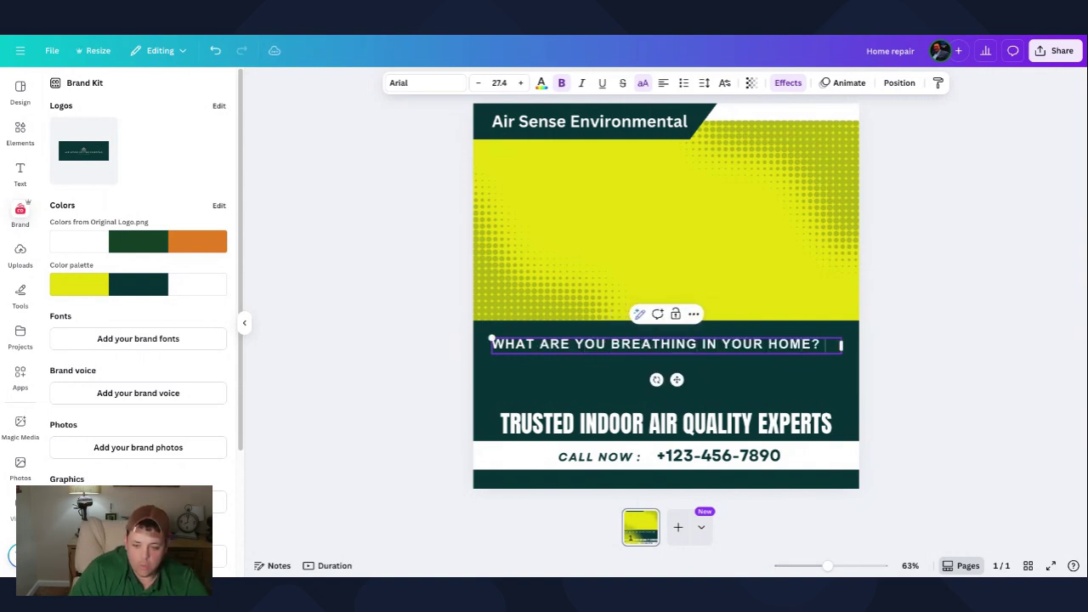
# Step: Narrow the question's text box to its text and centre it near the upper edge of the dark green block
pyautogui.click(562, 371)
pyautogui.moveTo(622, 348)
pyautogui.mouseDown()
pyautogui.moveTo(637, 343)
pyautogui.moveTo(627, 344)
pyautogui.mouseUp()
pyautogui.moveTo(849, 340); pyautogui.dragTo(833, 340)
pyautogui.moveTo(617, 342); pyautogui.dragTo(622, 343)
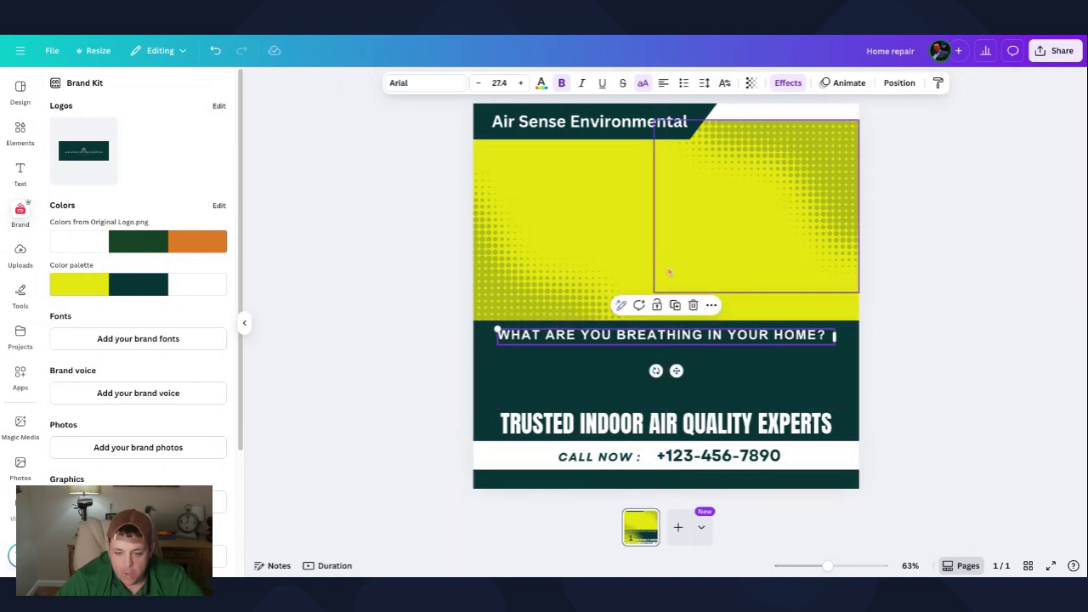
# Step: Add the Brand Kit logo to the dark green block between the question and the headline
pyautogui.click(577, 377)
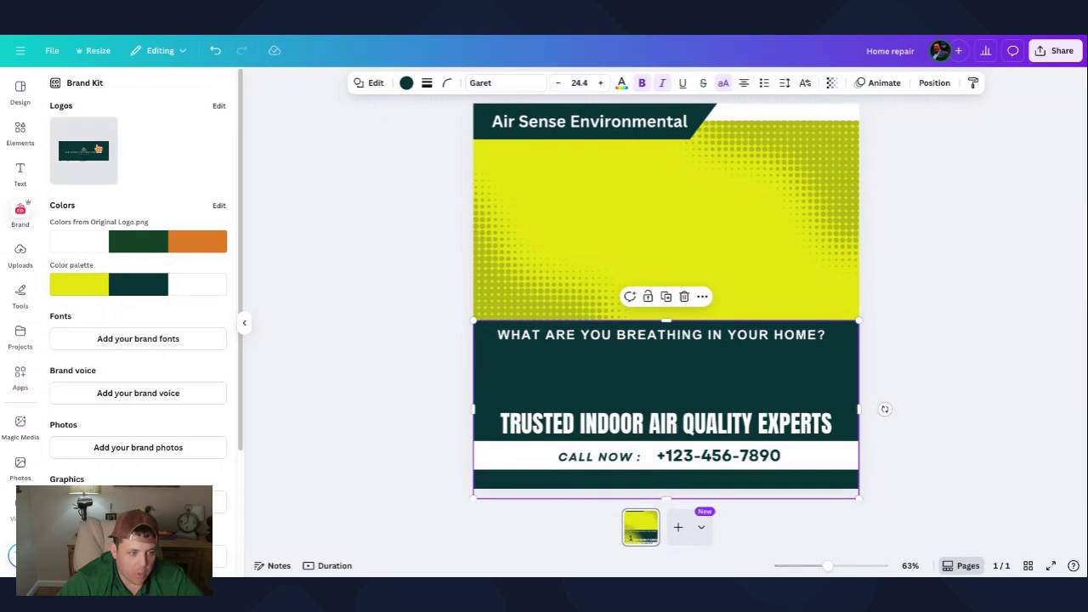
pyautogui.moveTo(87, 155); pyautogui.dragTo(685, 264)
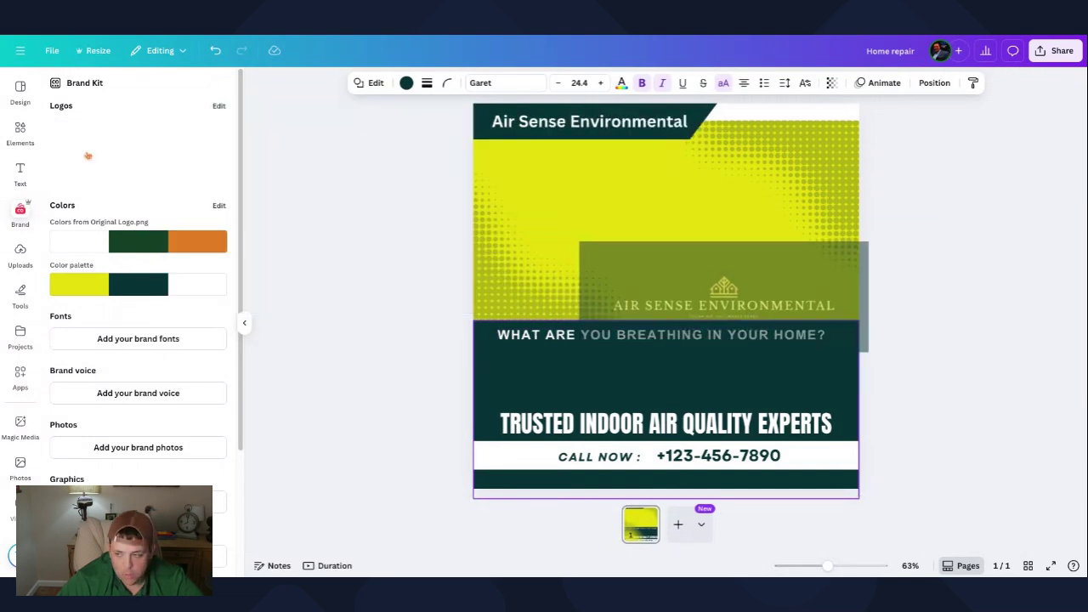
pyautogui.moveTo(570, 241); pyautogui.dragTo(548, 360)
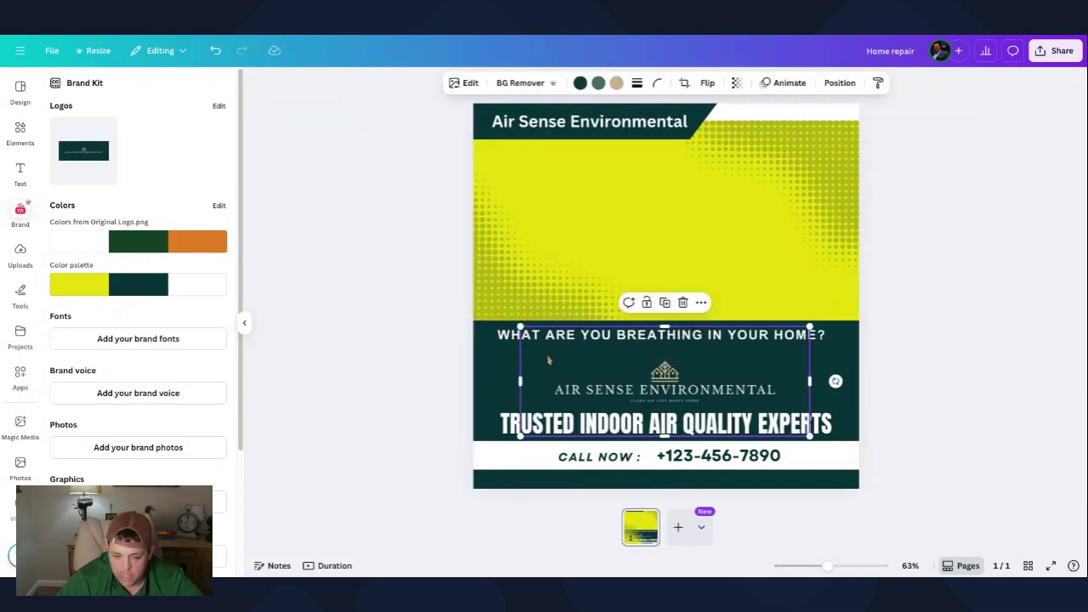
pyautogui.moveTo(677, 395)
pyautogui.mouseDown()
pyautogui.moveTo(635, 383)
pyautogui.moveTo(710, 388)
pyautogui.moveTo(679, 389)
pyautogui.moveTo(679, 314)
pyautogui.moveTo(677, 394)
pyautogui.mouseUp()
pyautogui.click(991, 385)
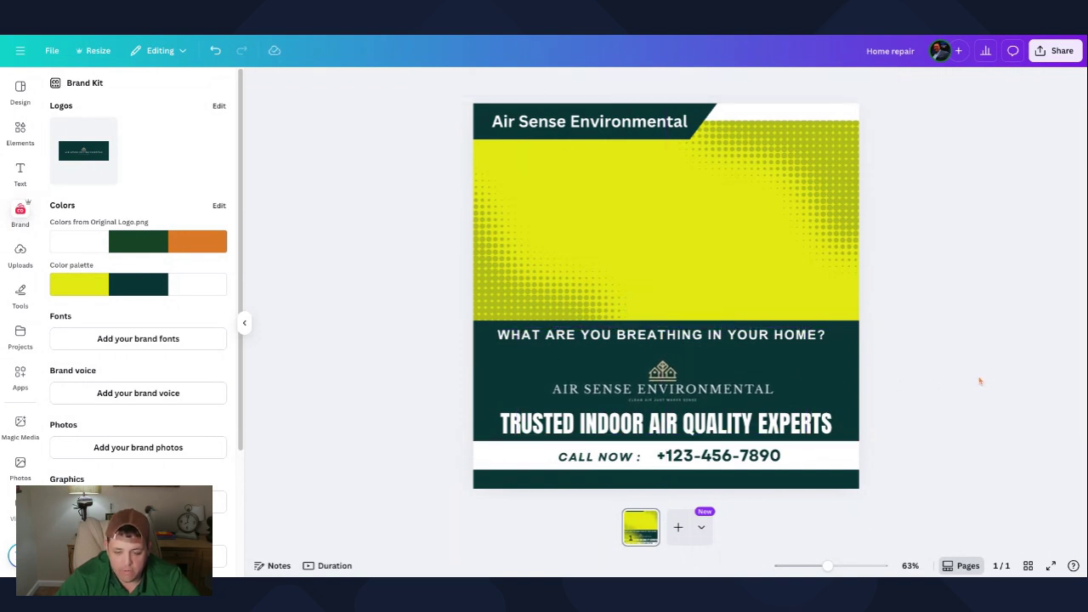
# Step: Try a smaller duplicate of the logo with its background removed in the yellow area, and delete the copy
pyautogui.click(671, 379)
pyautogui.click(665, 302)
pyautogui.moveTo(694, 385); pyautogui.dragTo(697, 240)
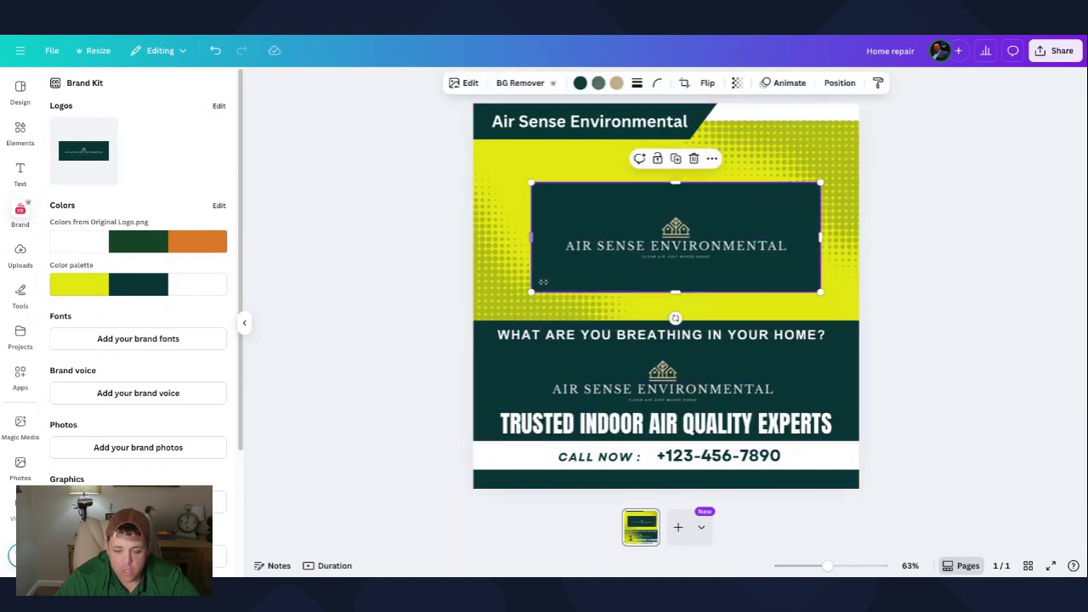
pyautogui.click(971, 262)
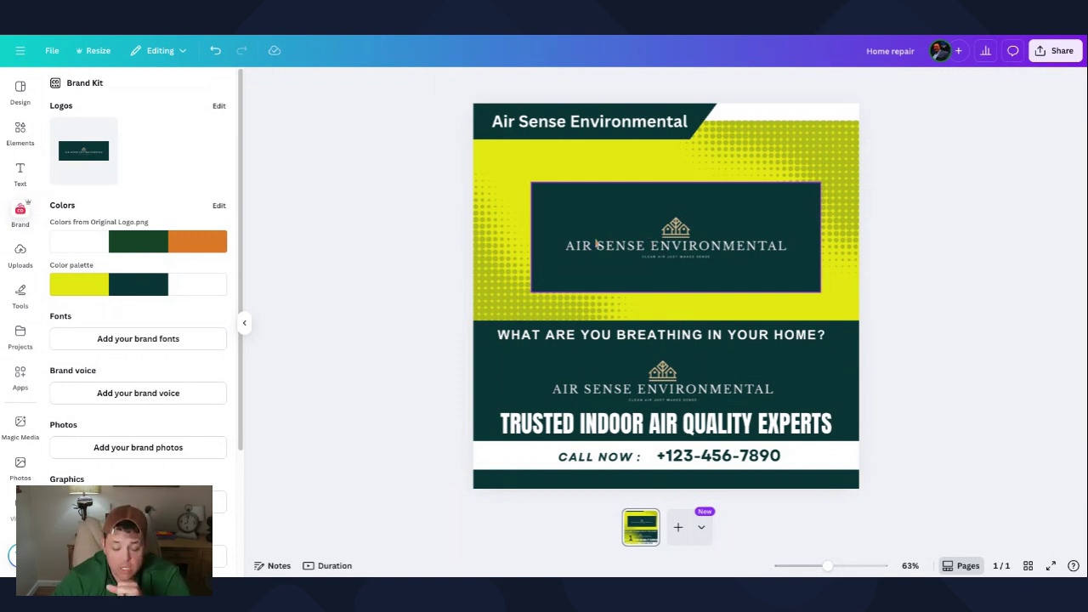
pyautogui.click(695, 221)
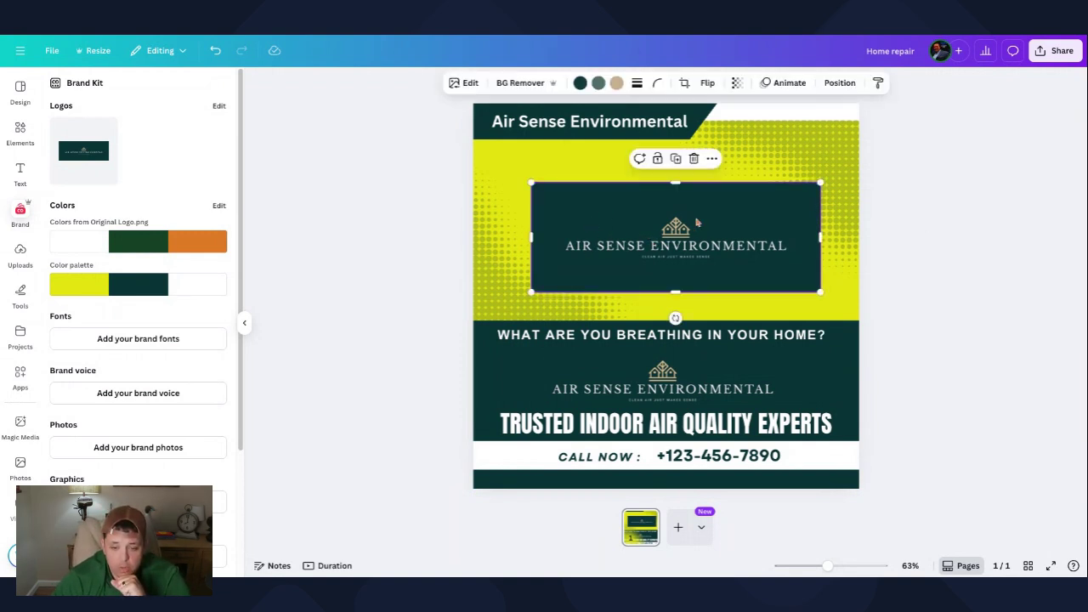
pyautogui.click(505, 84)
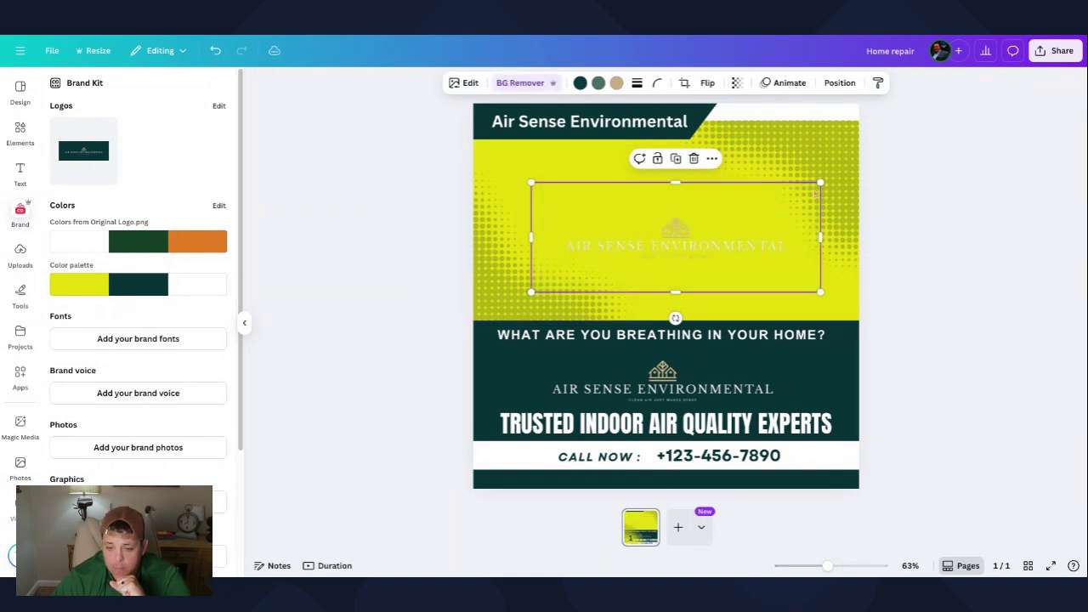
pyautogui.moveTo(821, 183); pyautogui.dragTo(666, 241)
pyautogui.moveTo(598, 267); pyautogui.dragTo(666, 231)
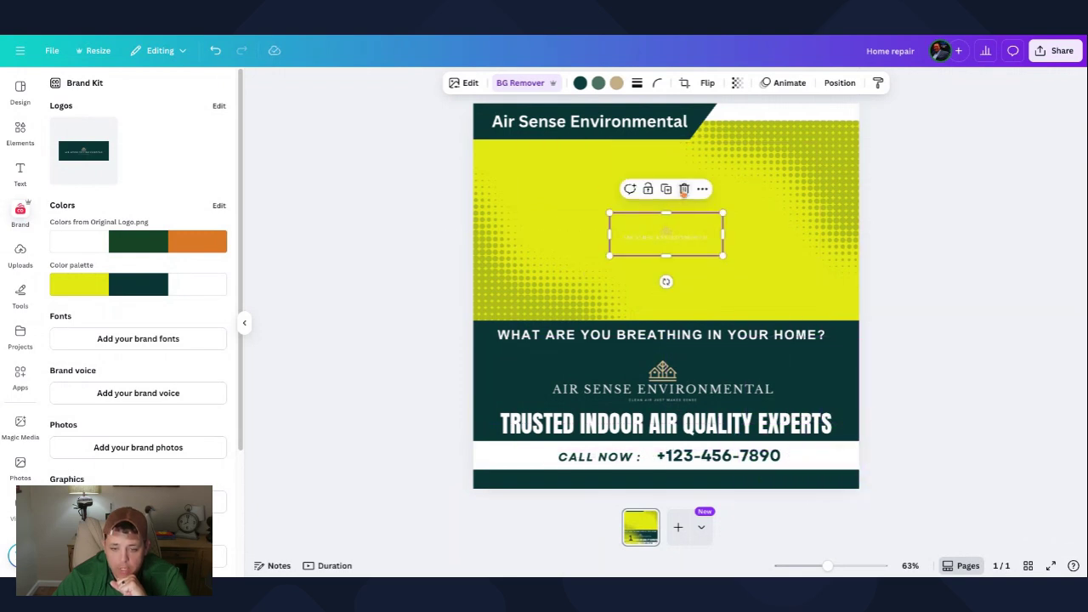
pyautogui.click(683, 189)
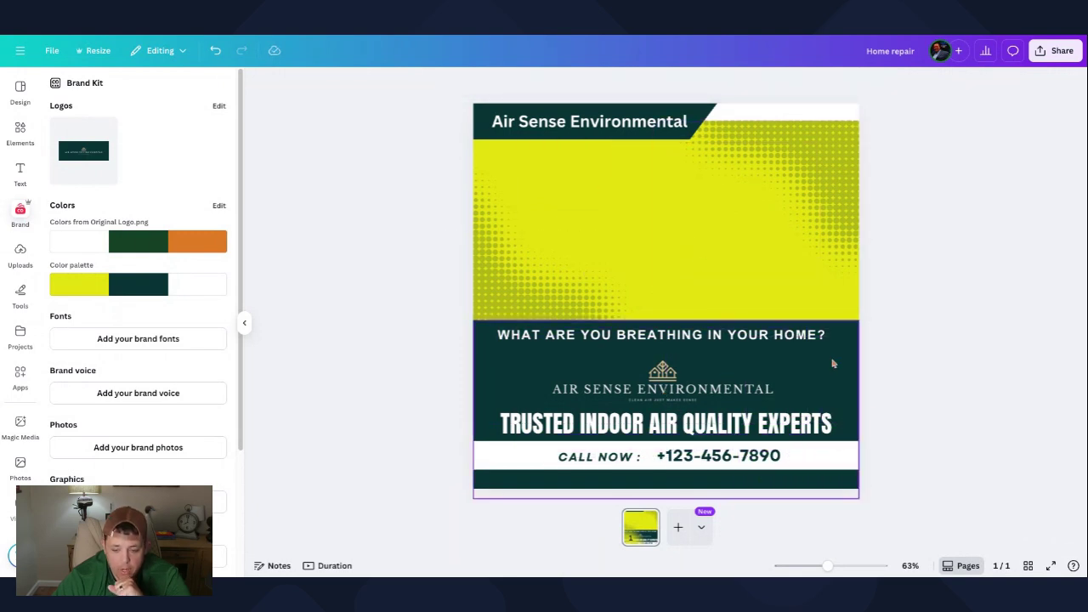
# Step: Shift the logo slightly up and centre it horizontally between the question and the headline
pyautogui.moveTo(658, 417); pyautogui.dragTo(660, 382)
pyautogui.click(968, 371)
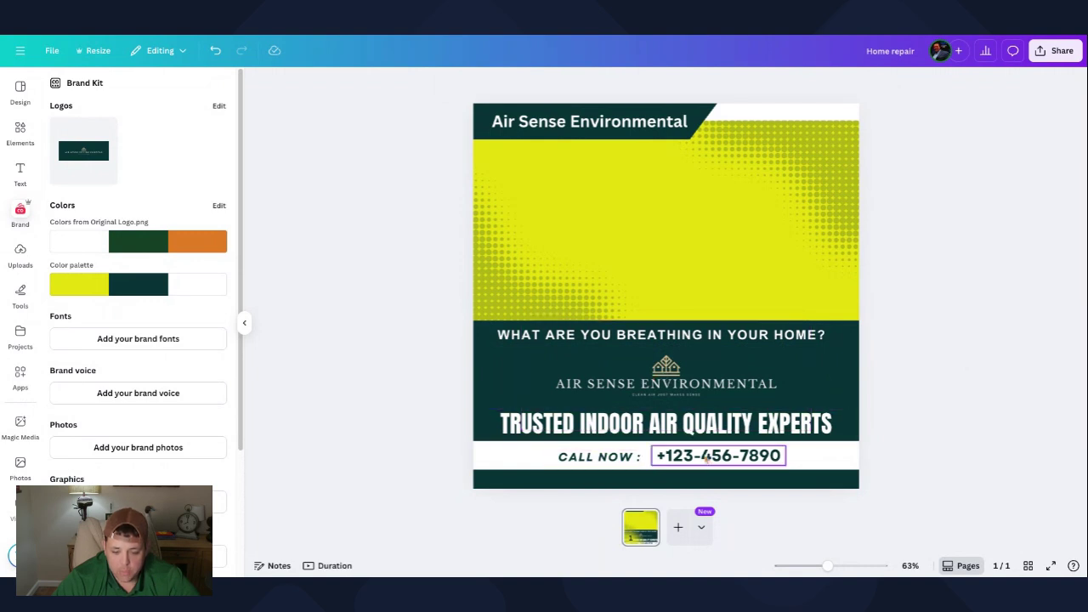
# Step: Duplicate the headline, place the copy in the narrow green strip along the flyer's lower edge, and set its font size to 31
pyautogui.click(612, 428)
pyautogui.click(675, 386)
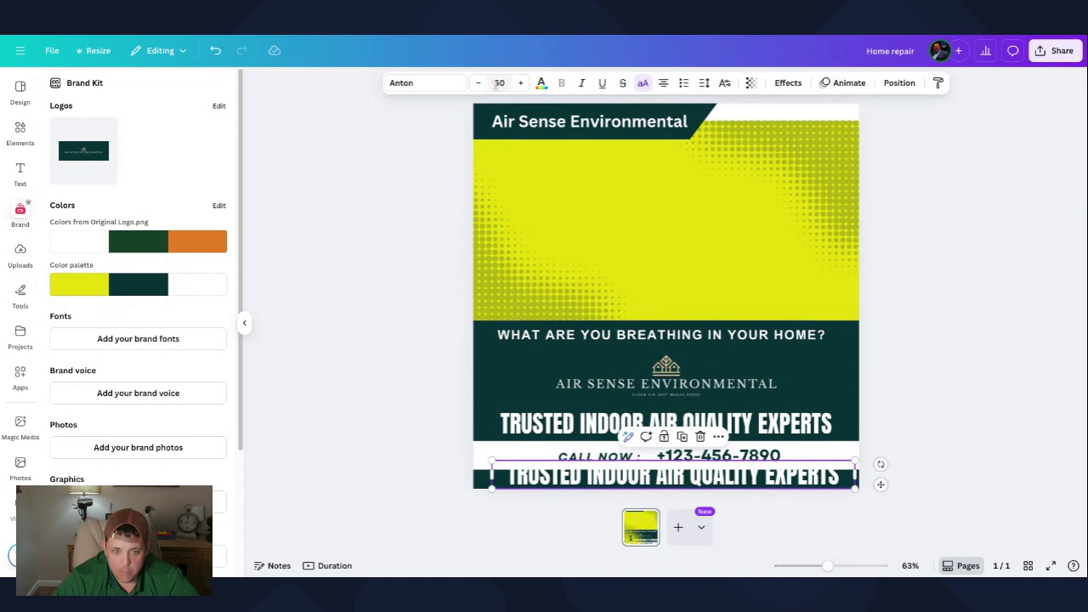
pyautogui.click(478, 83)
pyautogui.click(477, 83)
pyautogui.click(478, 83)
pyautogui.click(478, 83)
pyautogui.moveTo(677, 479); pyautogui.dragTo(677, 486)
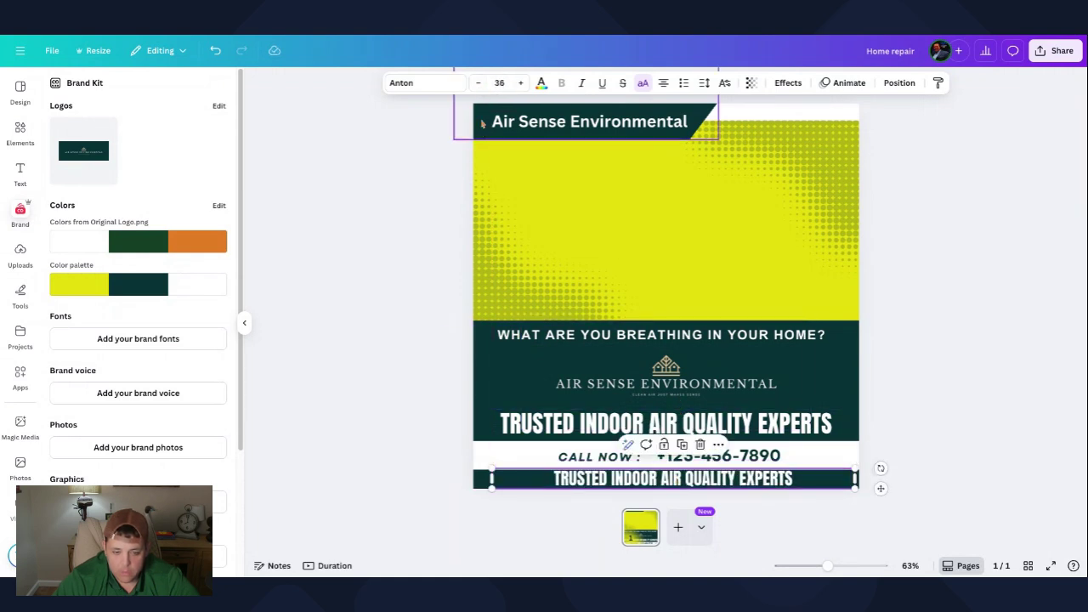
pyautogui.click(477, 82)
pyautogui.click(478, 83)
pyautogui.click(478, 82)
pyautogui.click(478, 82)
pyautogui.click(478, 82)
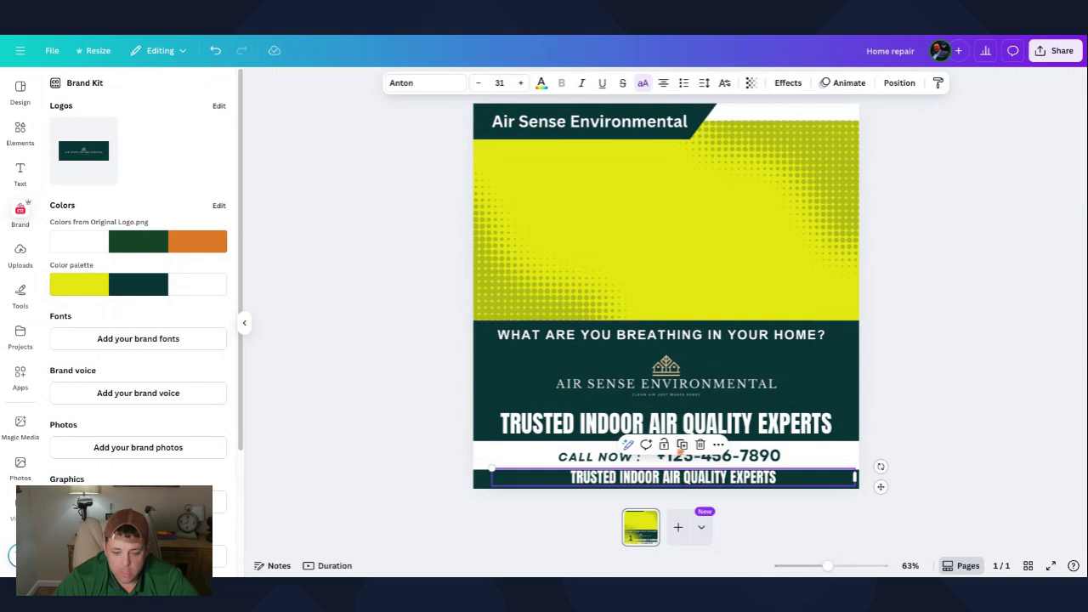
pyautogui.doubleClick(710, 483)
pyautogui.write('WWW.AI')
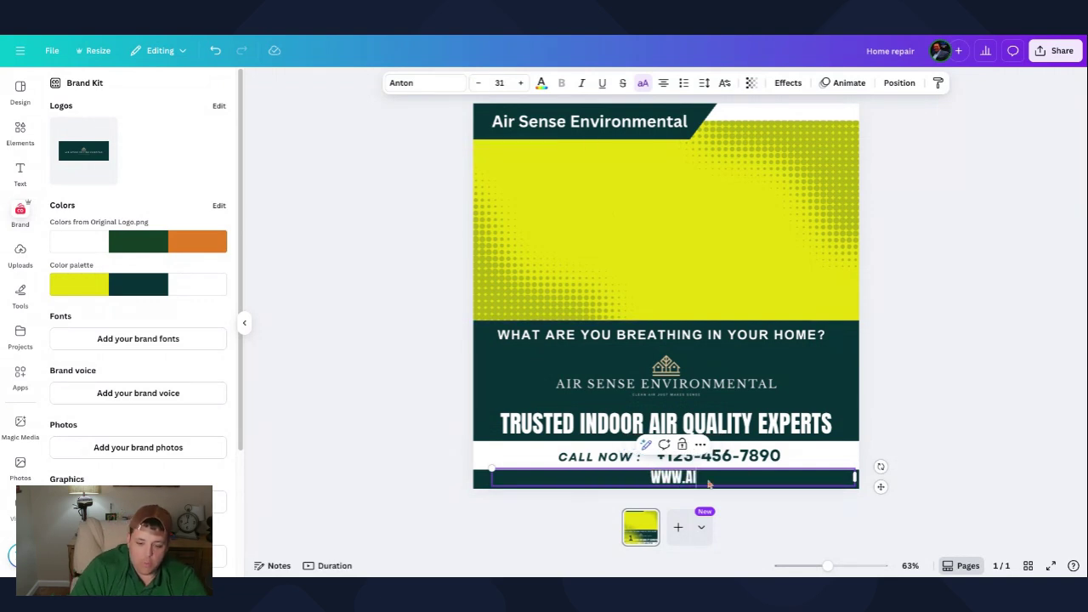
pyautogui.write('RSENSEENVIRONMETNAL')
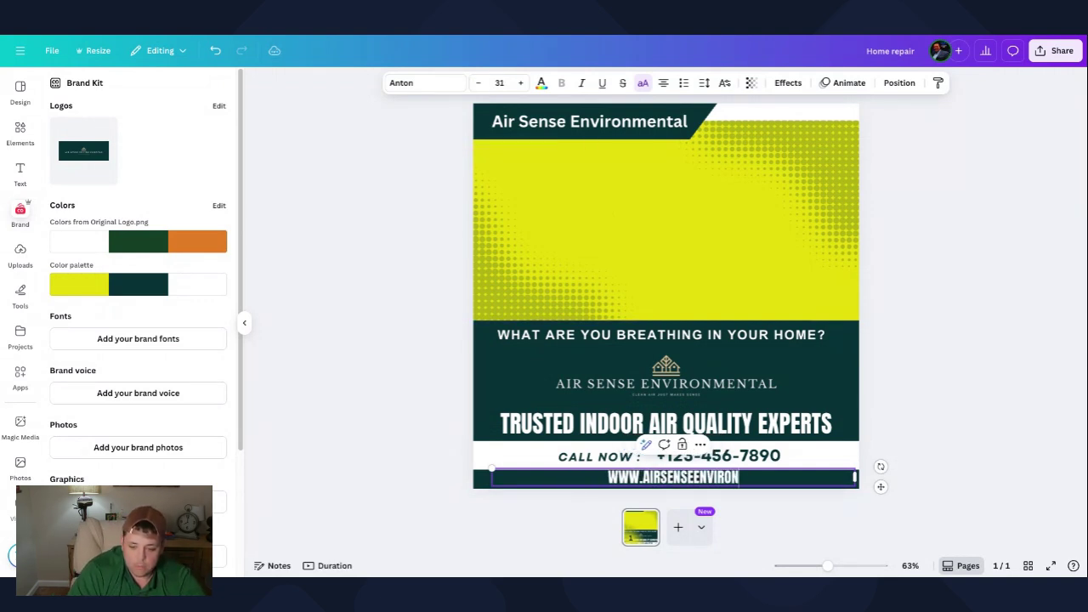
pyautogui.press('BackSpace')
pyautogui.press('BackSpace')
pyautogui.press('BackSpace')
pyautogui.press('BackSpace')
pyautogui.write('NTAL.COM')
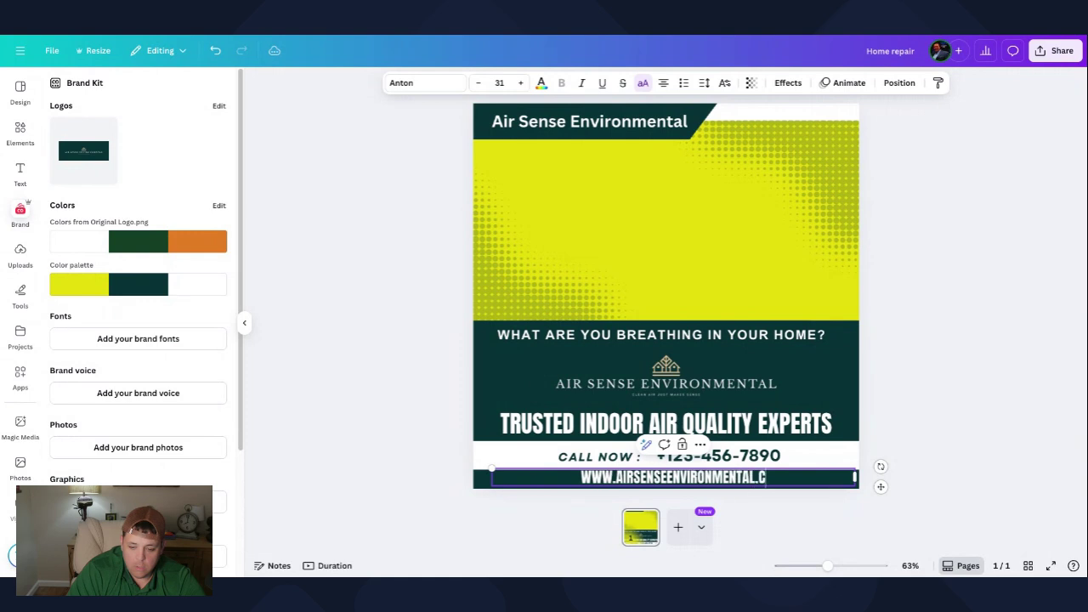
pyautogui.click(980, 442)
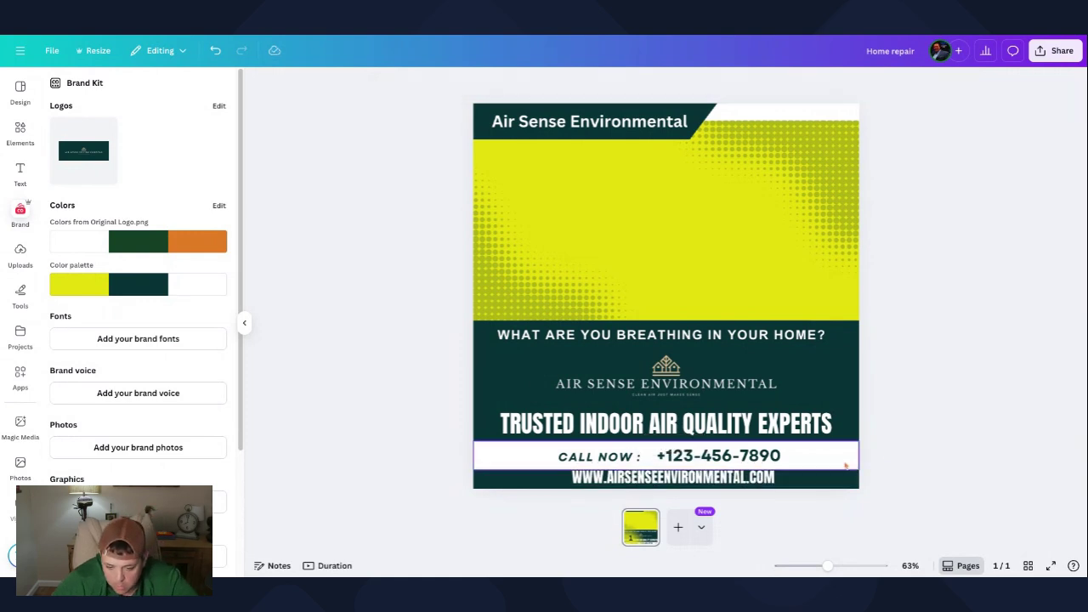
# Step: Centre the website address within the green strip below the phone number
pyautogui.click(719, 478)
pyautogui.moveTo(719, 479); pyautogui.dragTo(709, 484)
pyautogui.click(894, 461)
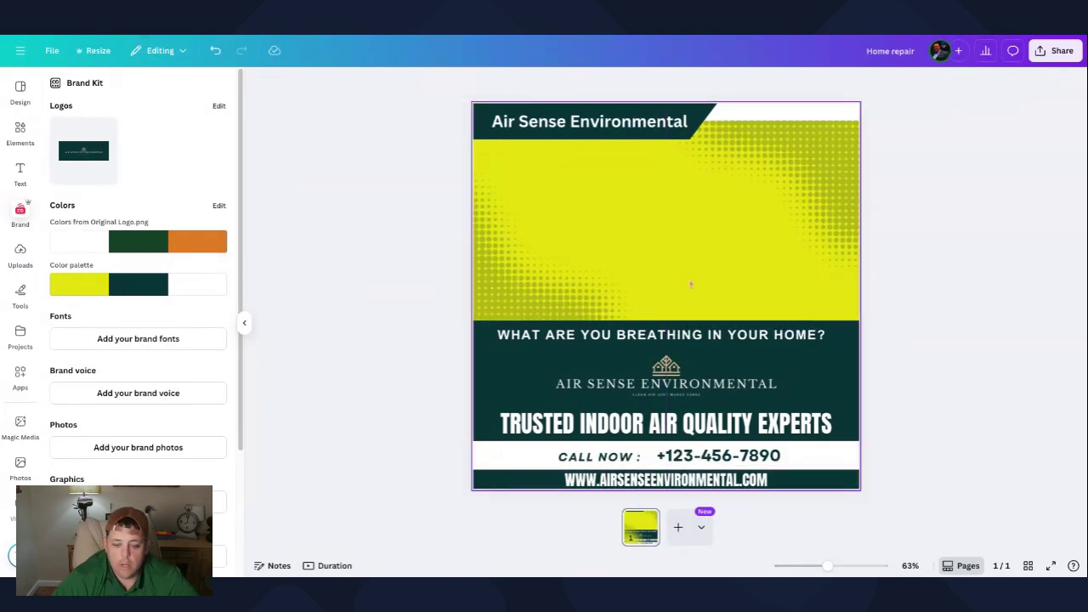
# Step: Find the uploaded photo of the single worker with crossed arms in front of the company vehicle and add it to the flyer
pyautogui.click(20, 253)
pyautogui.scroll(-10, 181, 323)
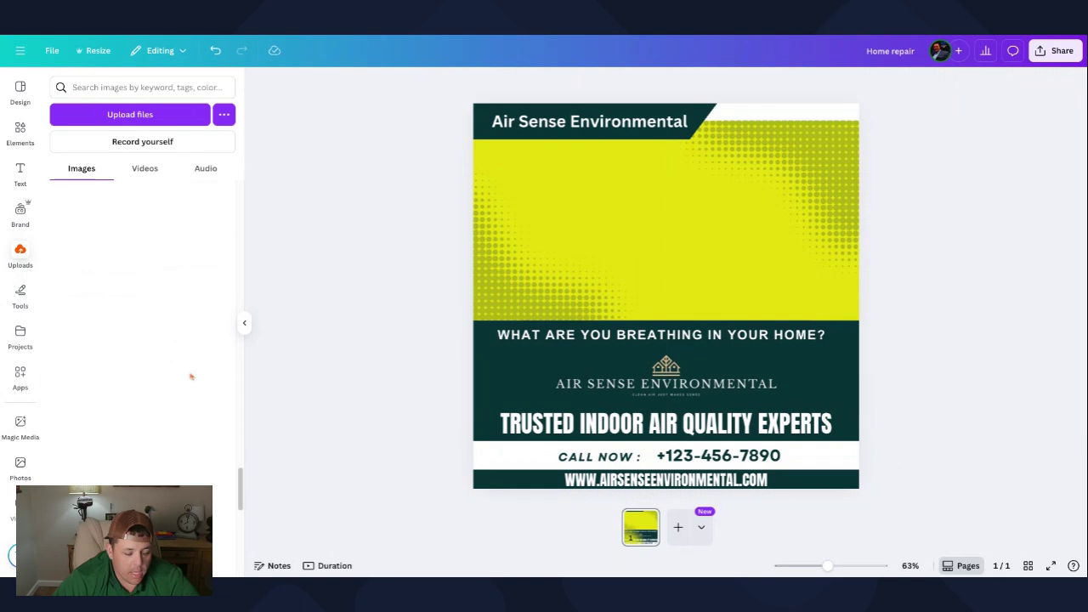
pyautogui.scroll(-10, 191, 374)
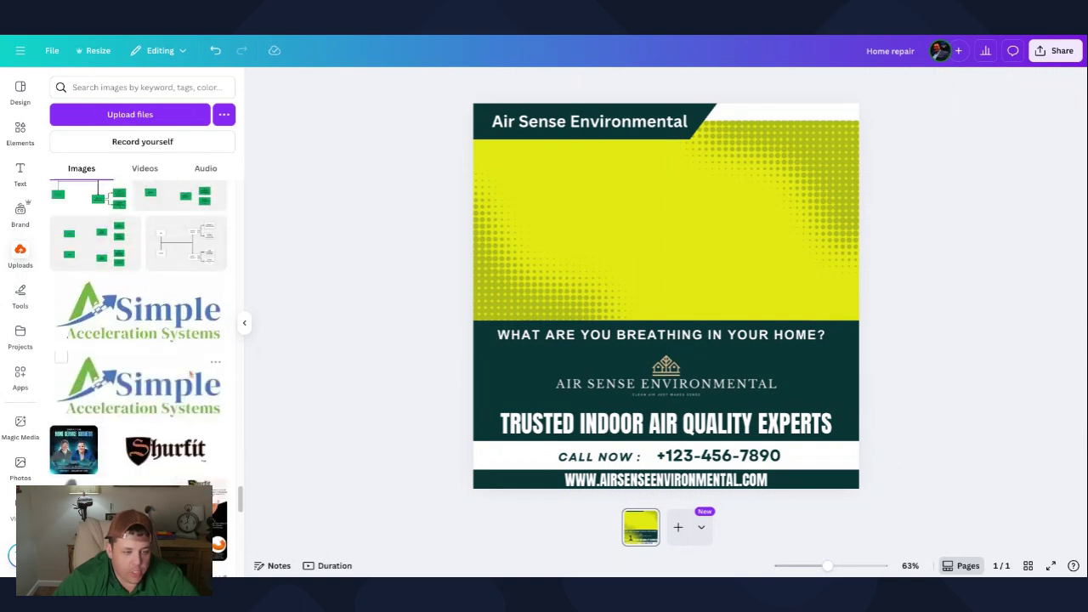
pyautogui.scroll(-10, 139, 331)
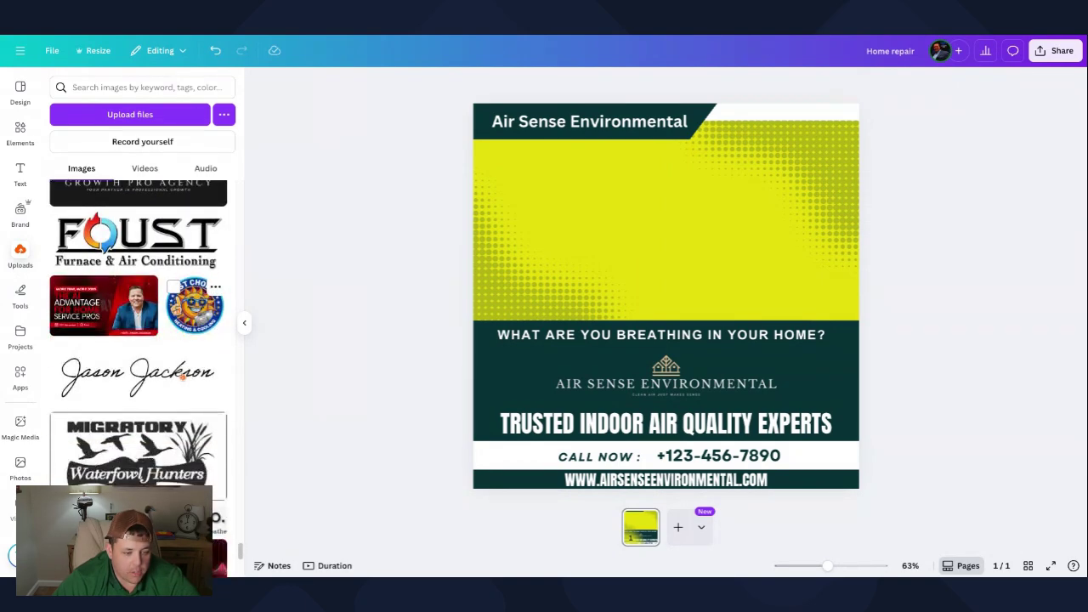
pyautogui.scroll(-10, 186, 372)
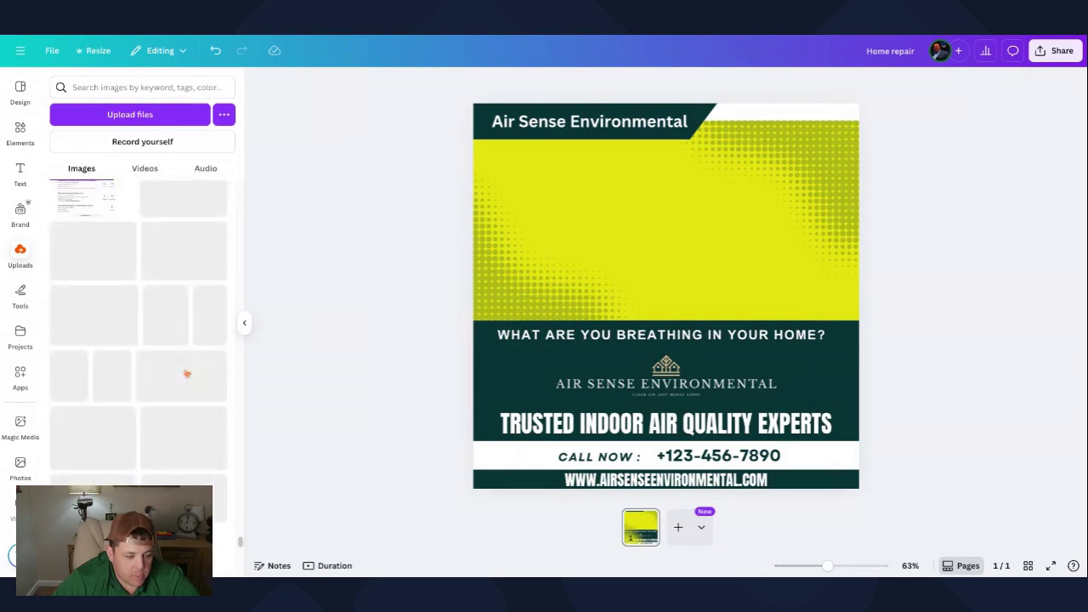
pyautogui.scroll(-10, 185, 366)
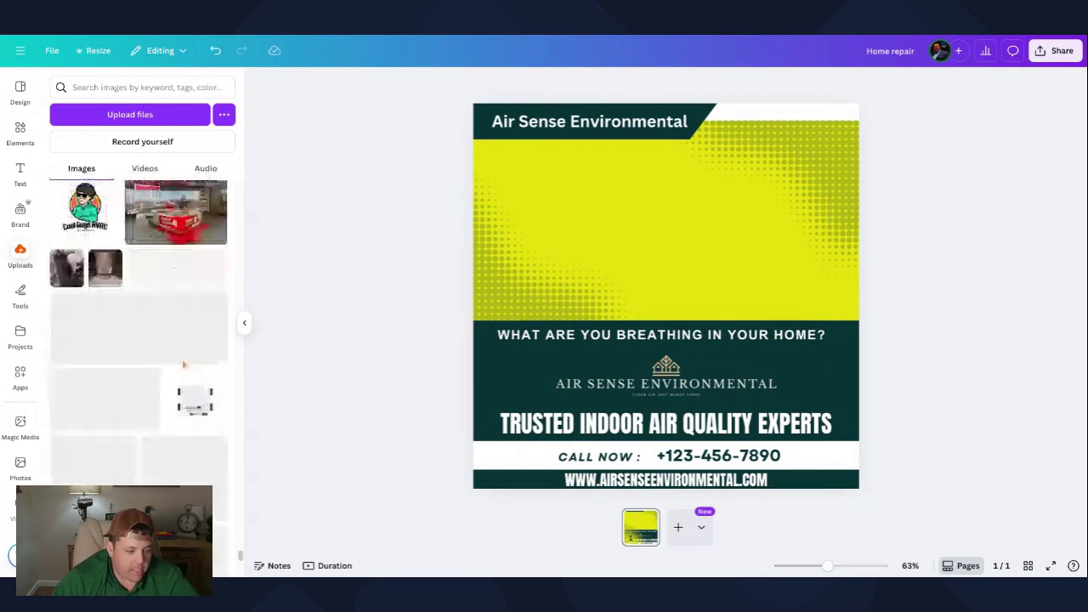
pyautogui.scroll(5, 168, 358)
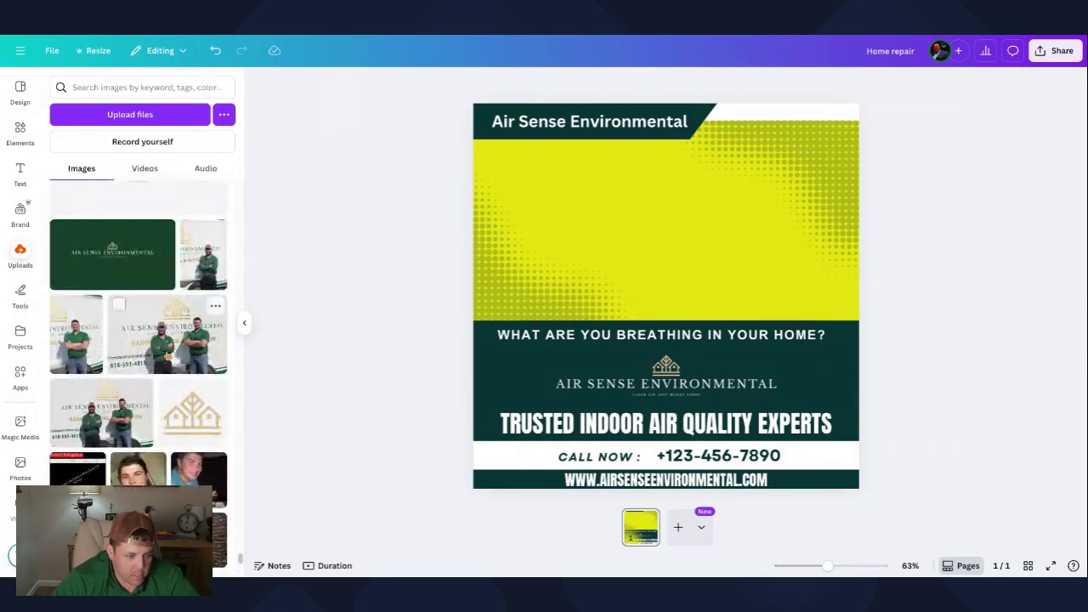
pyautogui.moveTo(204, 255); pyautogui.dragTo(722, 313)
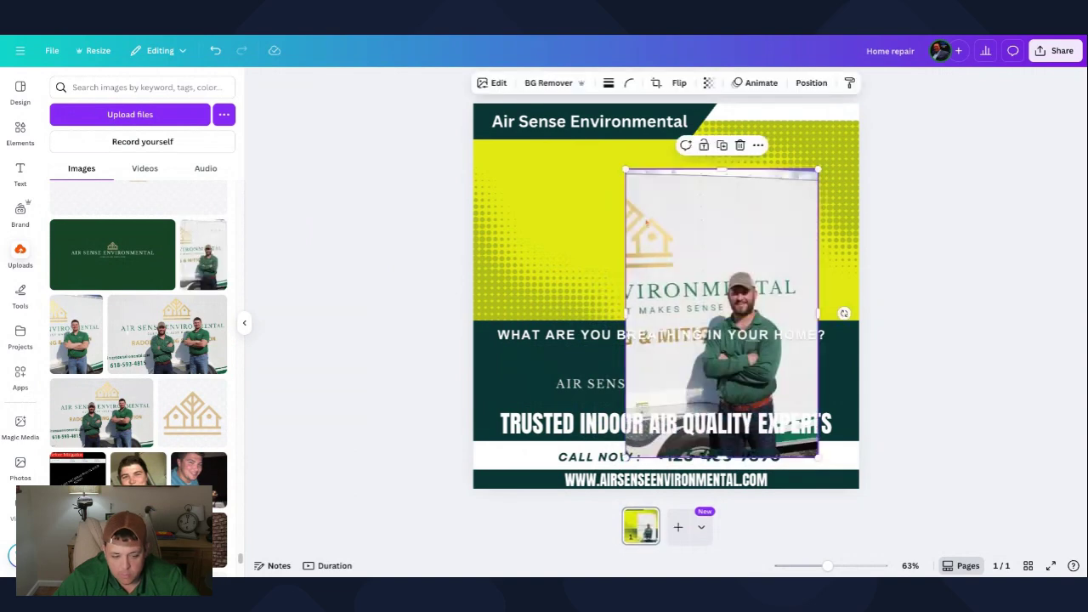
# Step: Shrink the worker photo to fit above the dark green block on the flyer's right side, and remove its background
pyautogui.moveTo(682, 229); pyautogui.dragTo(703, 235)
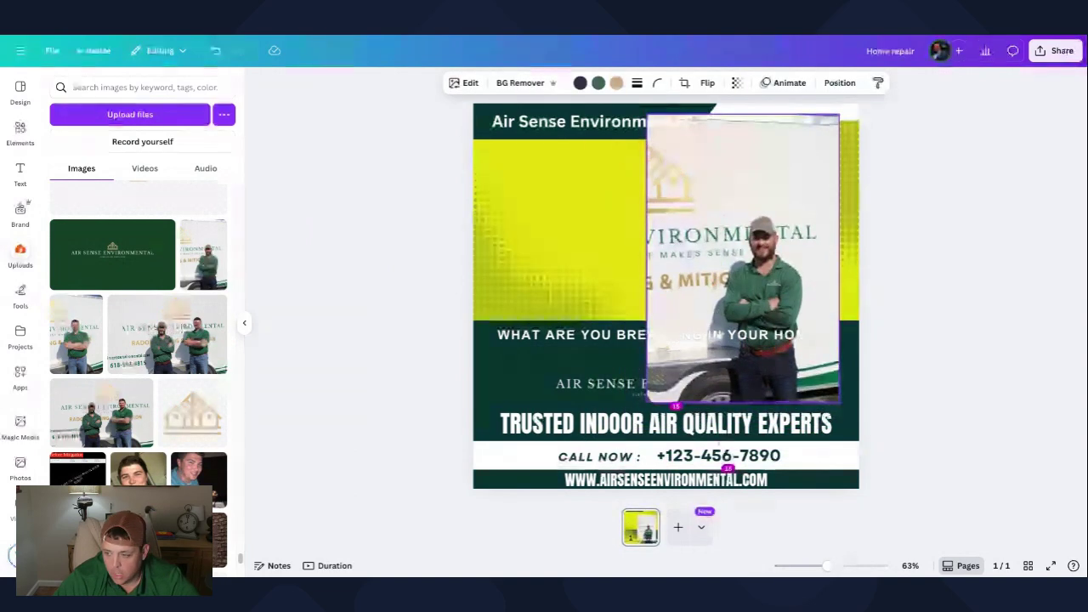
pyautogui.moveTo(747, 215)
pyautogui.mouseDown()
pyautogui.moveTo(773, 213)
pyautogui.moveTo(747, 219)
pyautogui.mouseUp()
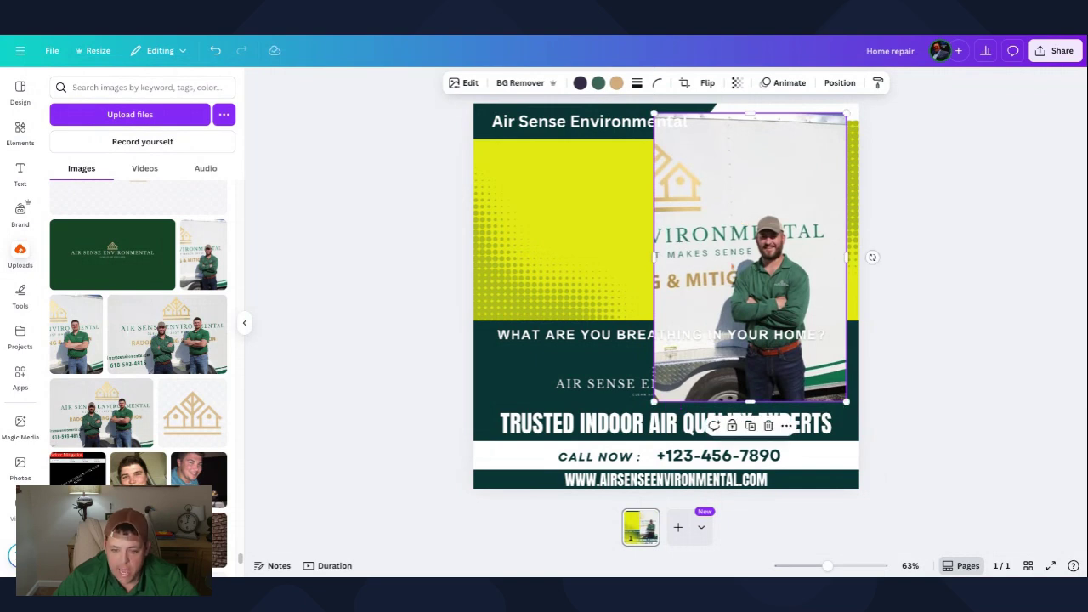
pyautogui.moveTo(740, 233); pyautogui.dragTo(751, 233)
pyautogui.moveTo(860, 111); pyautogui.dragTo(794, 213)
pyautogui.moveTo(731, 307); pyautogui.dragTo(782, 226)
pyautogui.moveTo(795, 268); pyautogui.dragTo(778, 267)
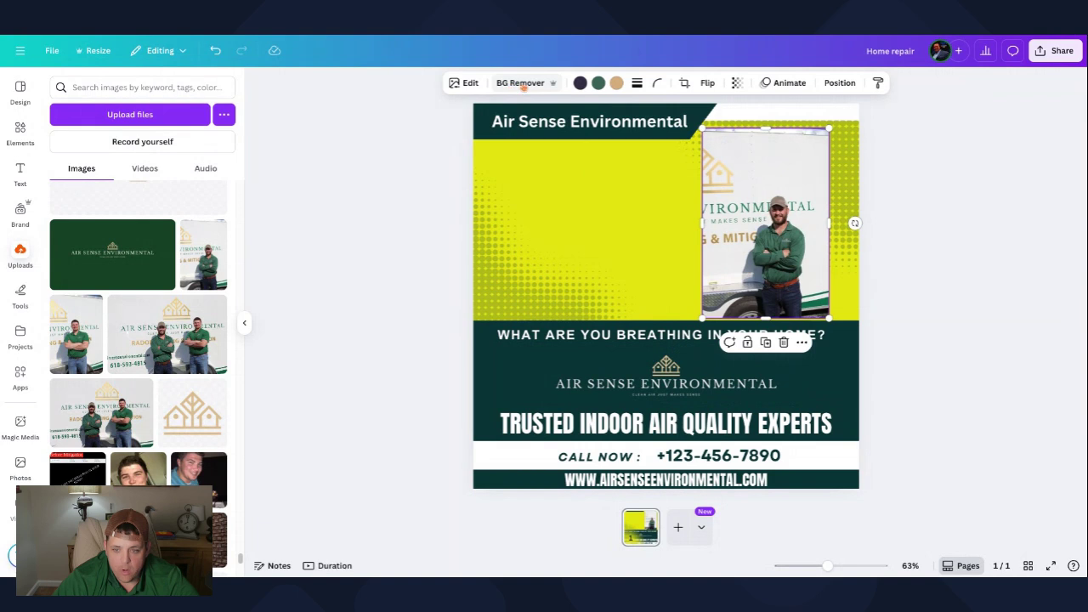
pyautogui.click(522, 84)
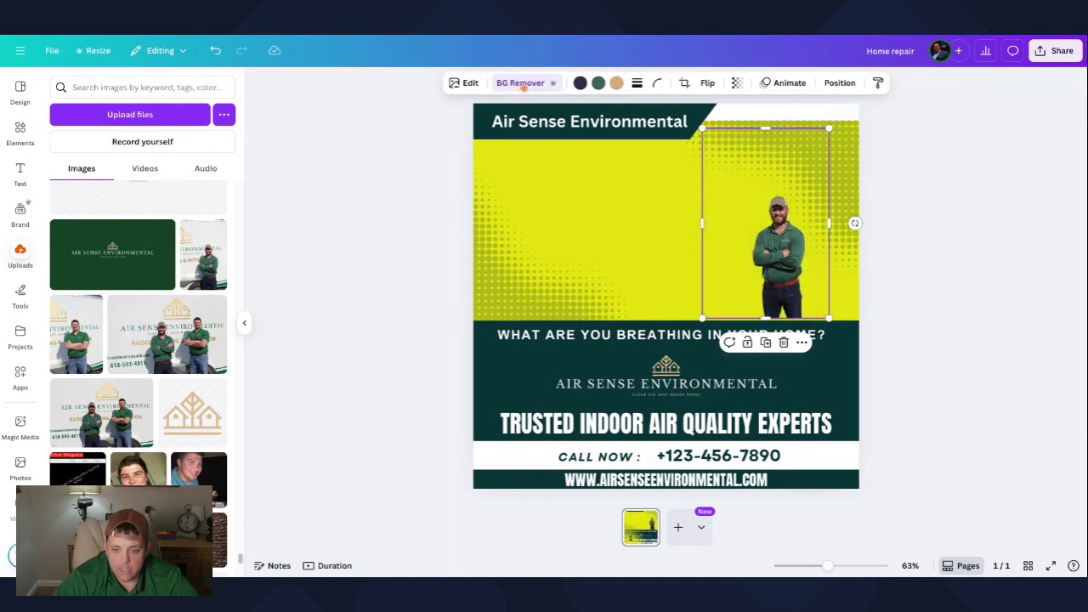
pyautogui.click(1008, 210)
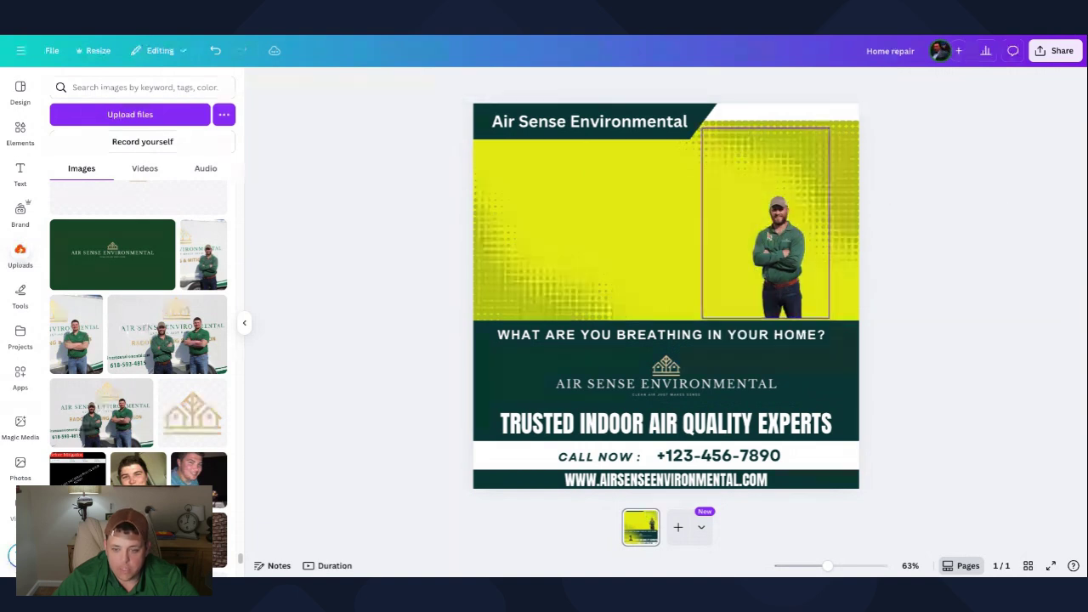
# Step: Enlarge the cut-out worker so he stands on the dark green block near the flyer's right edge, and crop the empty space beside him
pyautogui.click(778, 238)
pyautogui.moveTo(765, 130); pyautogui.dragTo(644, 124)
pyautogui.moveTo(761, 205); pyautogui.dragTo(791, 216)
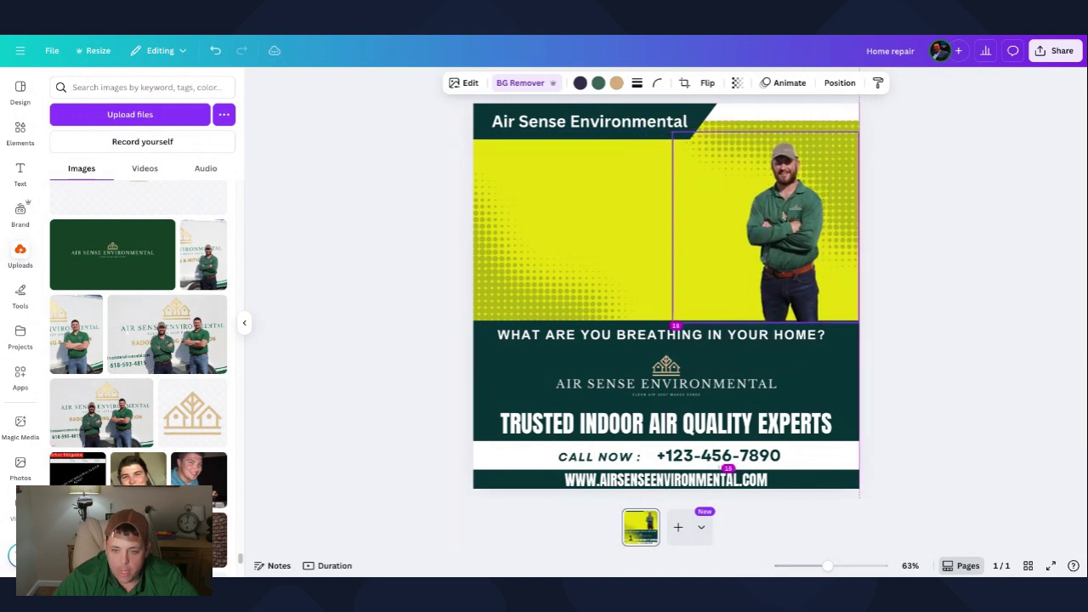
pyautogui.moveTo(684, 228); pyautogui.dragTo(735, 227)
pyautogui.click(925, 244)
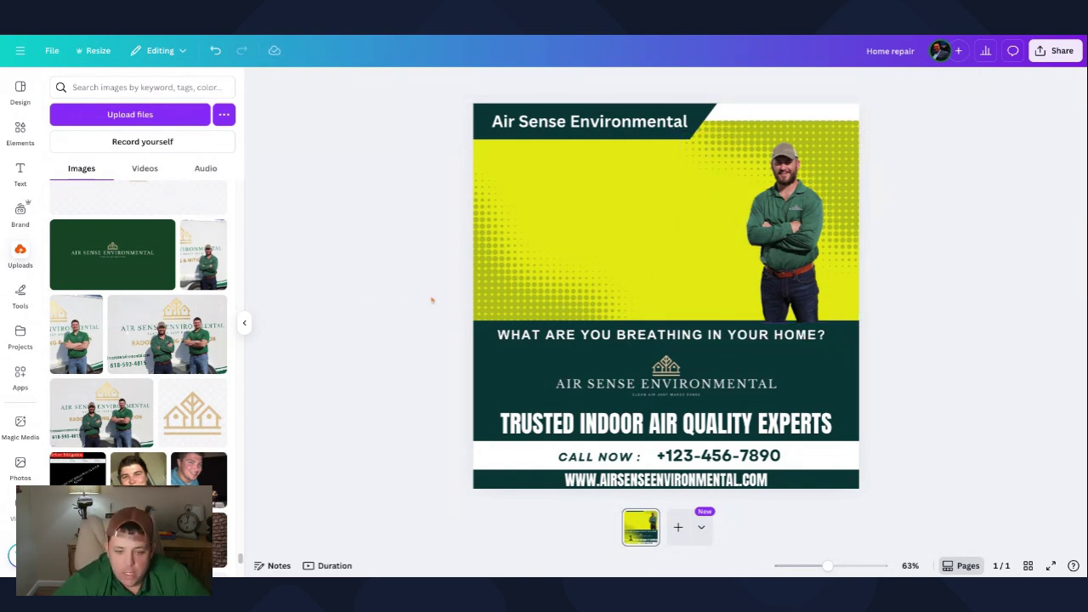
# Step: Find the uploaded "Maintain Effective Virus Protection and Year-Round Defense From:" infographic and place it over the yellow area
pyautogui.scroll(-2, 140, 390)
pyautogui.scroll(-10, 141, 387)
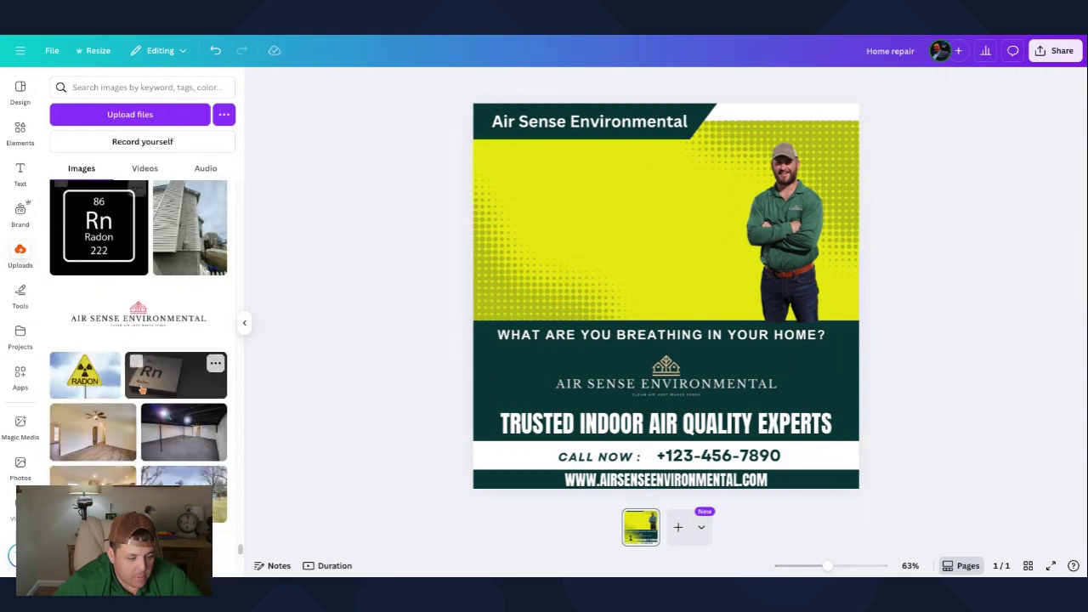
pyautogui.scroll(-8, 140, 389)
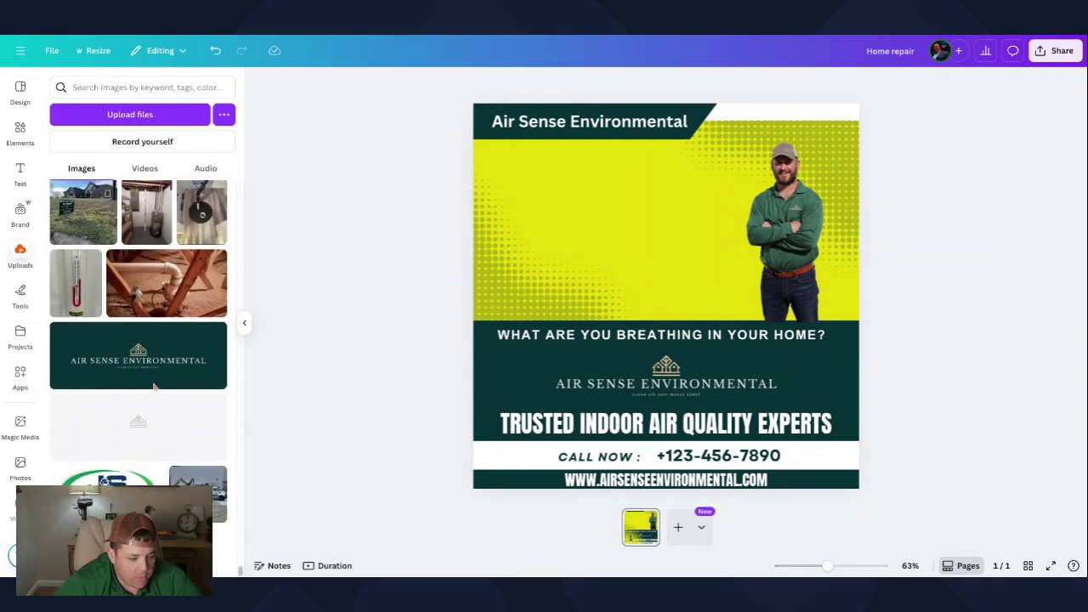
pyautogui.scroll(-8, 123, 389)
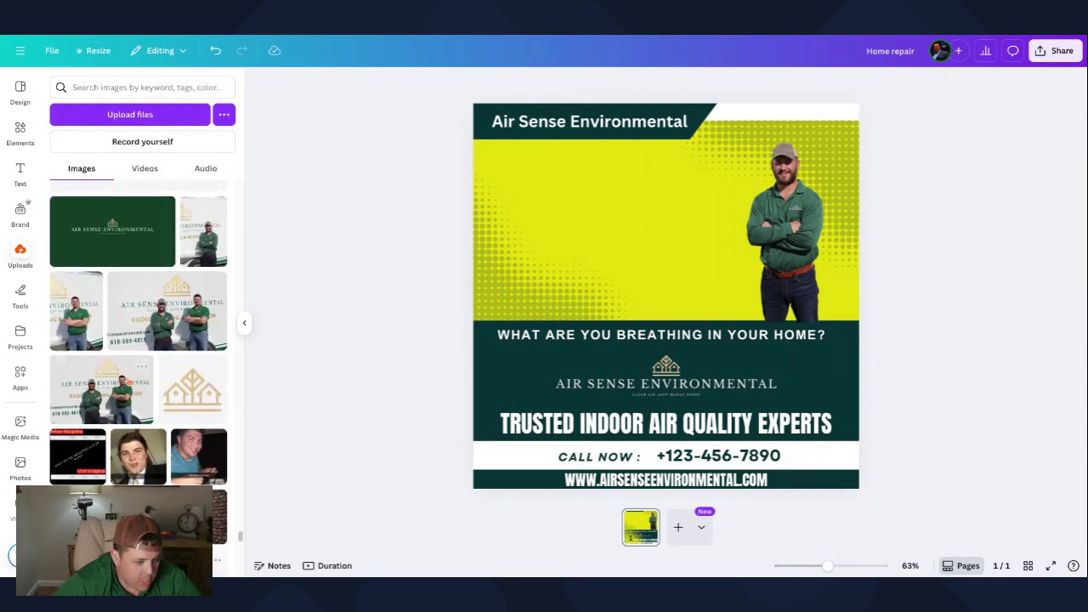
pyautogui.scroll(-6, 132, 379)
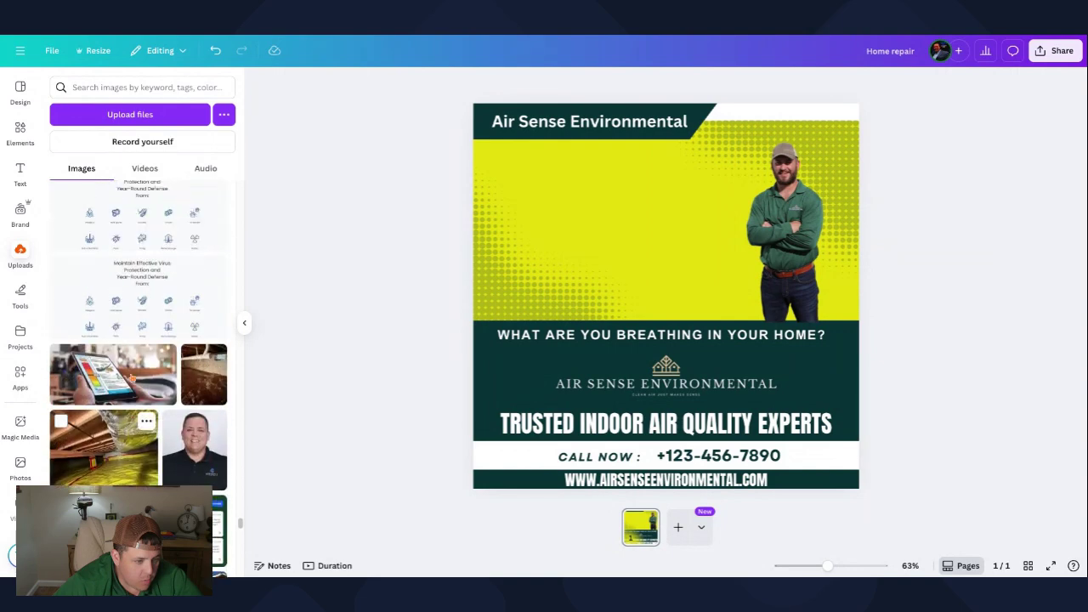
pyautogui.click(99, 256)
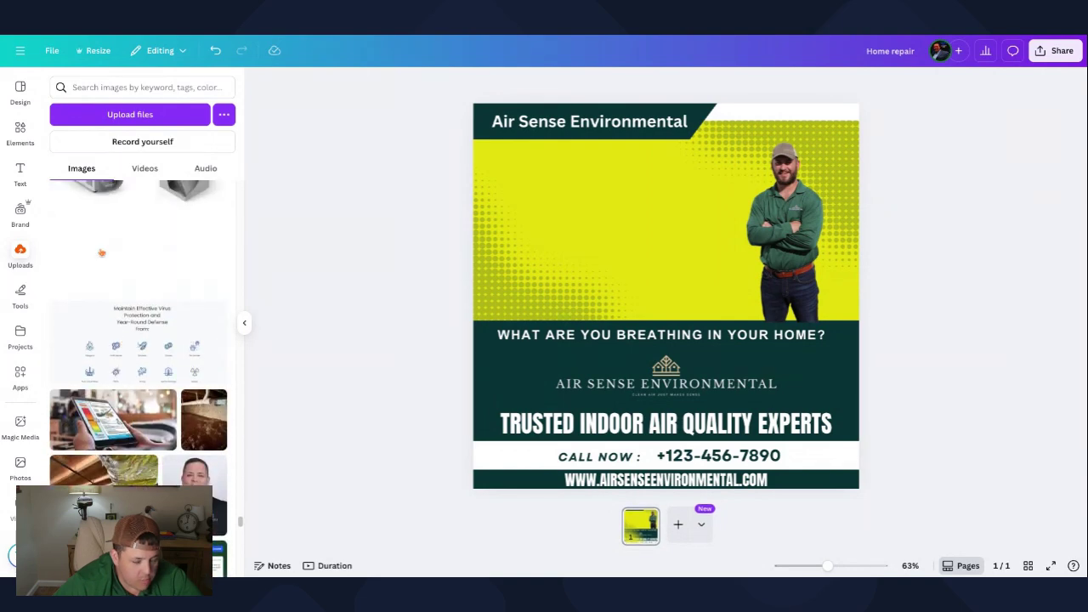
pyautogui.moveTo(617, 204); pyautogui.dragTo(608, 205)
pyautogui.moveTo(748, 276)
pyautogui.mouseDown()
pyautogui.moveTo(778, 285)
pyautogui.moveTo(747, 271)
pyautogui.mouseUp()
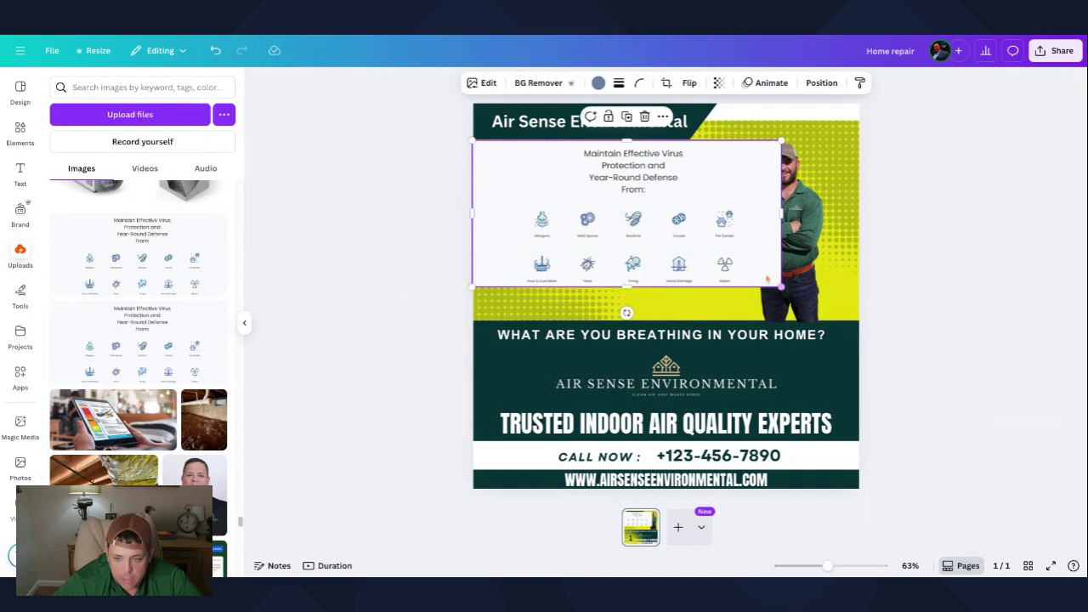
# Step: Enlarge the infographic to the flyer's full width and fit it between the company name banner and the dark green block
pyautogui.moveTo(780, 212)
pyautogui.mouseDown()
pyautogui.moveTo(853, 213)
pyautogui.moveTo(783, 214)
pyautogui.mouseUp()
pyautogui.moveTo(817, 286); pyautogui.dragTo(858, 306)
pyautogui.moveTo(669, 306); pyautogui.dragTo(668, 320)
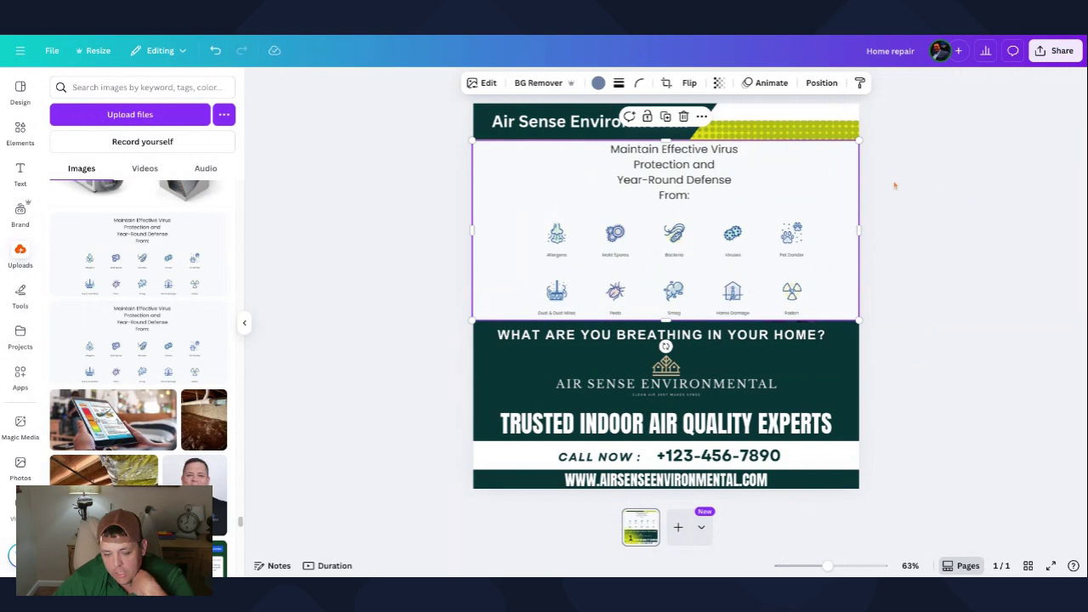
pyautogui.click(986, 187)
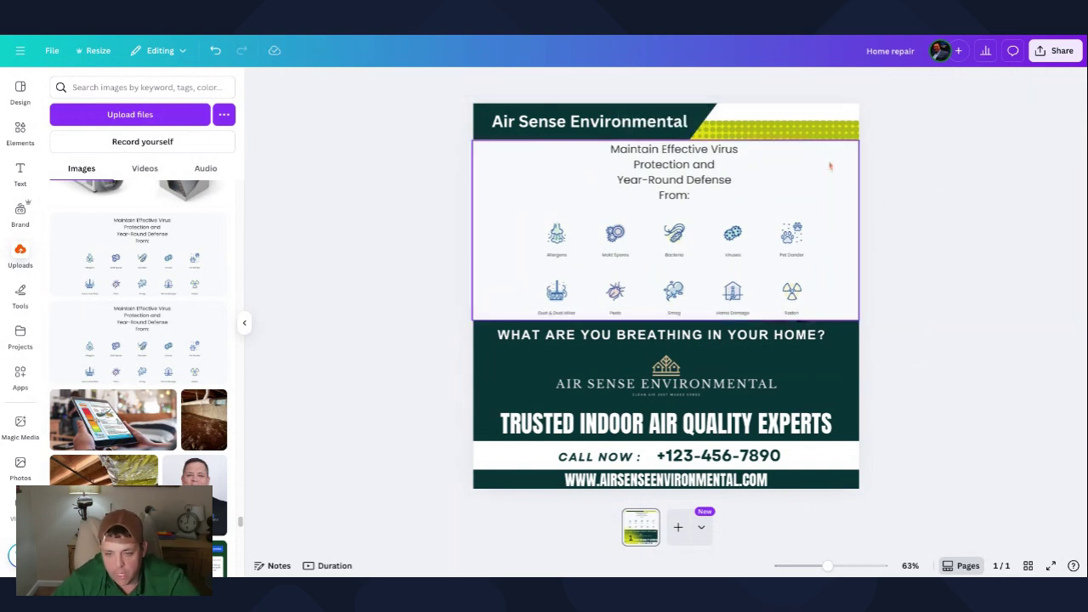
# Step: Remove the background of the infographic covering the yellow area
pyautogui.click(512, 175)
pyautogui.click(538, 82)
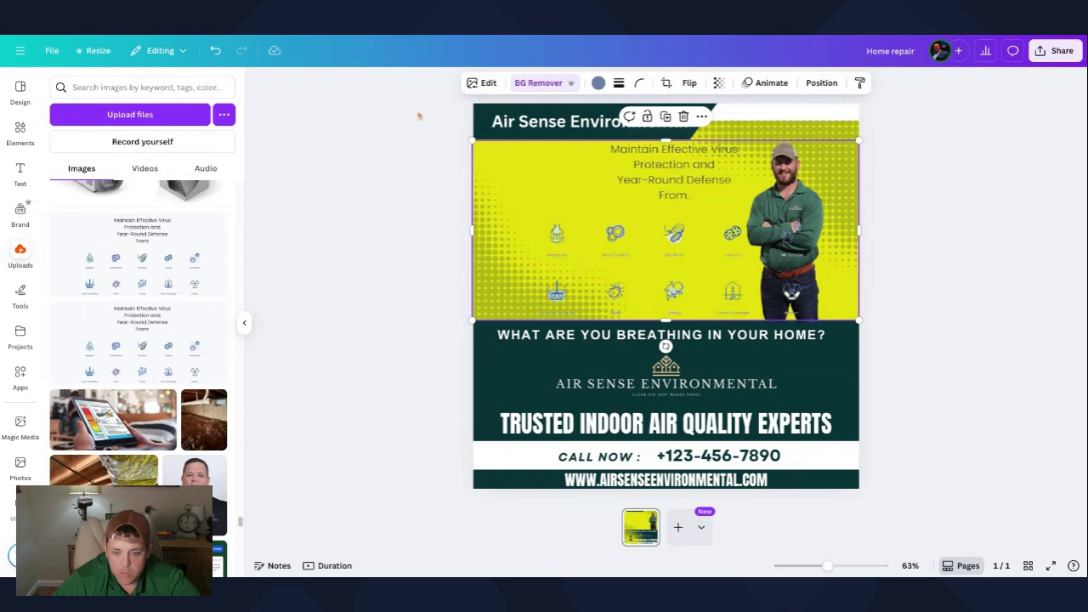
pyautogui.click(425, 175)
# Step: Adjust the infographic's size and position over the yellow area, aligning it with the dark green block
pyautogui.moveTo(672, 236); pyautogui.dragTo(672, 229)
pyautogui.moveTo(663, 312); pyautogui.dragTo(665, 320)
pyautogui.click(935, 233)
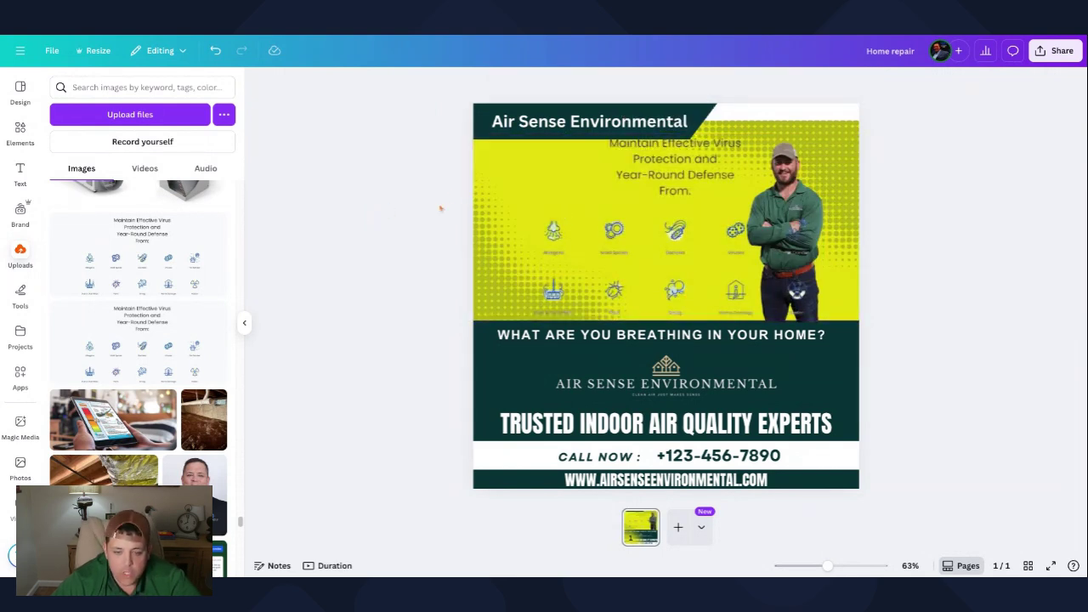
pyautogui.click(567, 190)
pyautogui.moveTo(666, 133); pyautogui.dragTo(714, 143)
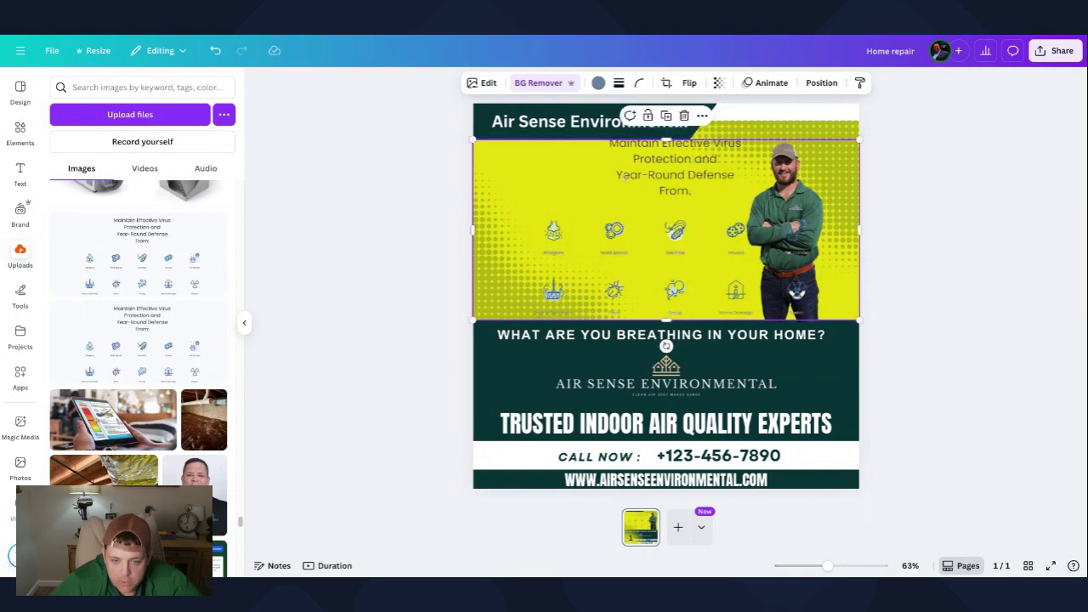
pyautogui.click(439, 182)
# Step: Send the infographic one layer backward and shift the man's photo slightly toward the flyer's right edge
pyautogui.click(569, 174)
pyautogui.rightClick(569, 174)
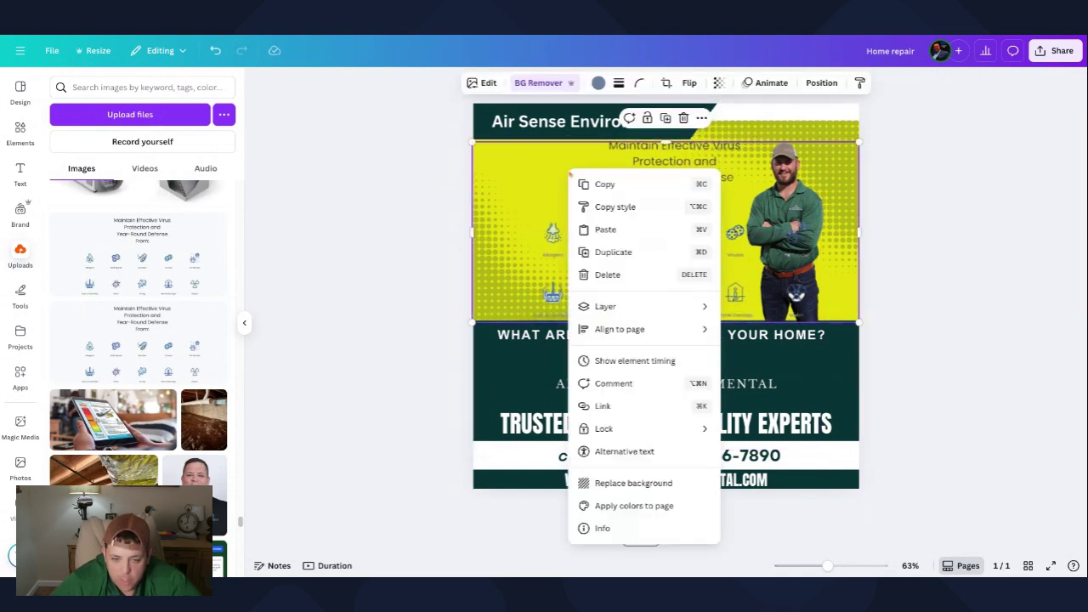
pyautogui.moveTo(646, 311)
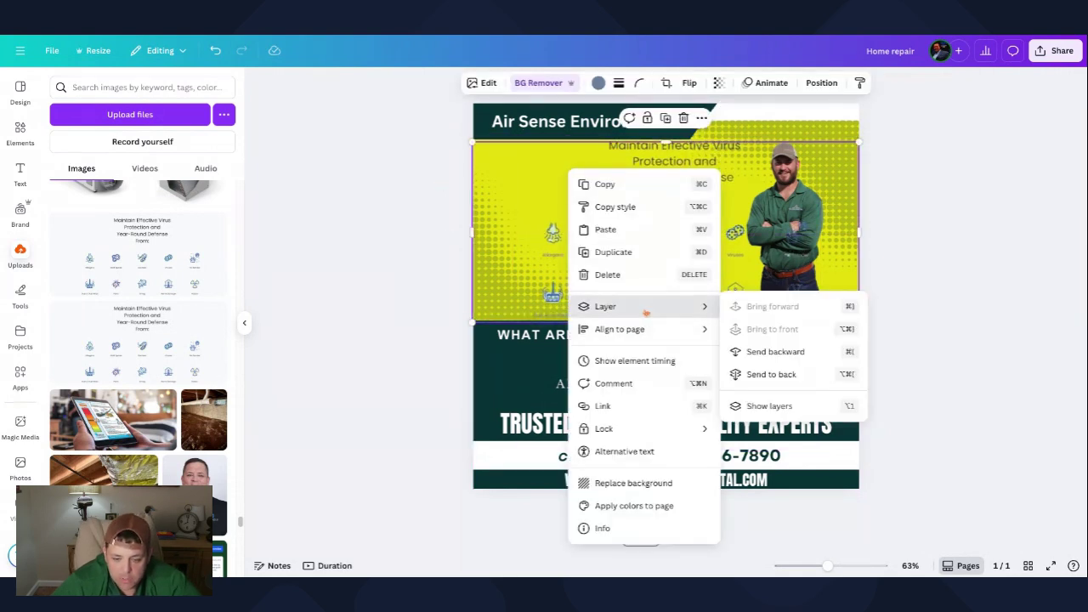
pyautogui.click(785, 358)
pyautogui.click(978, 294)
pyautogui.moveTo(802, 242); pyautogui.dragTo(824, 243)
pyautogui.click(966, 244)
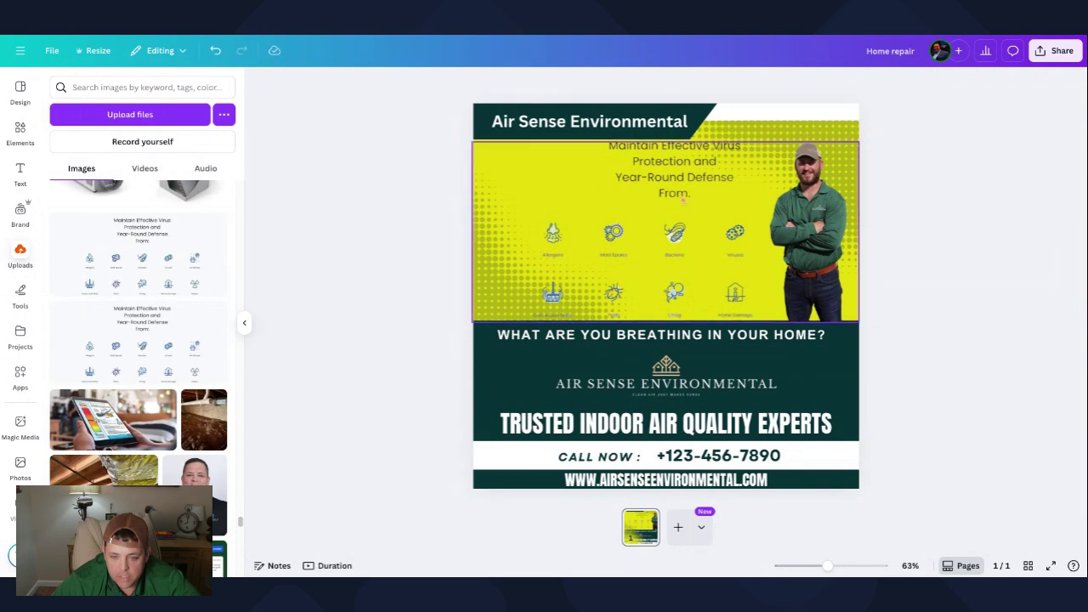
pyautogui.click(489, 122)
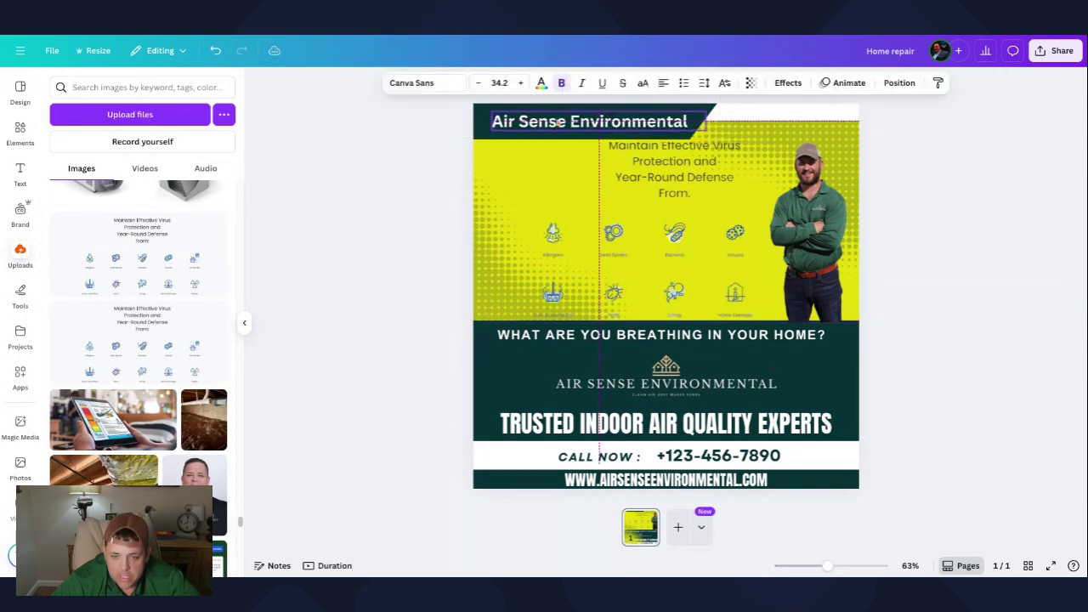
pyautogui.click(936, 160)
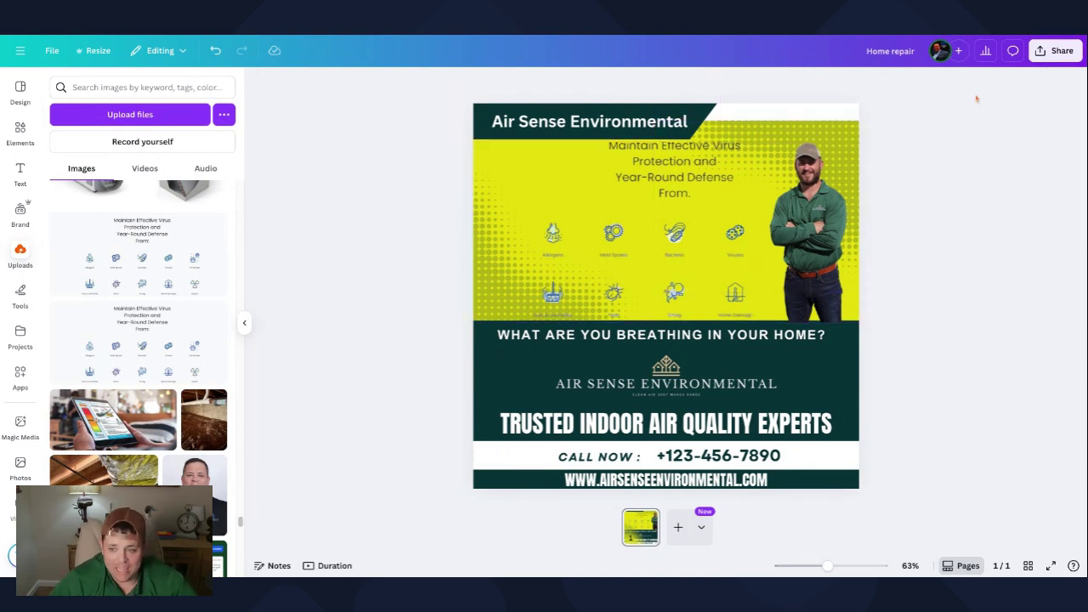
# Step: Download the flyer as a PNG at 1,080 × 1,080 px and dismiss the download notice
pyautogui.click(1053, 51)
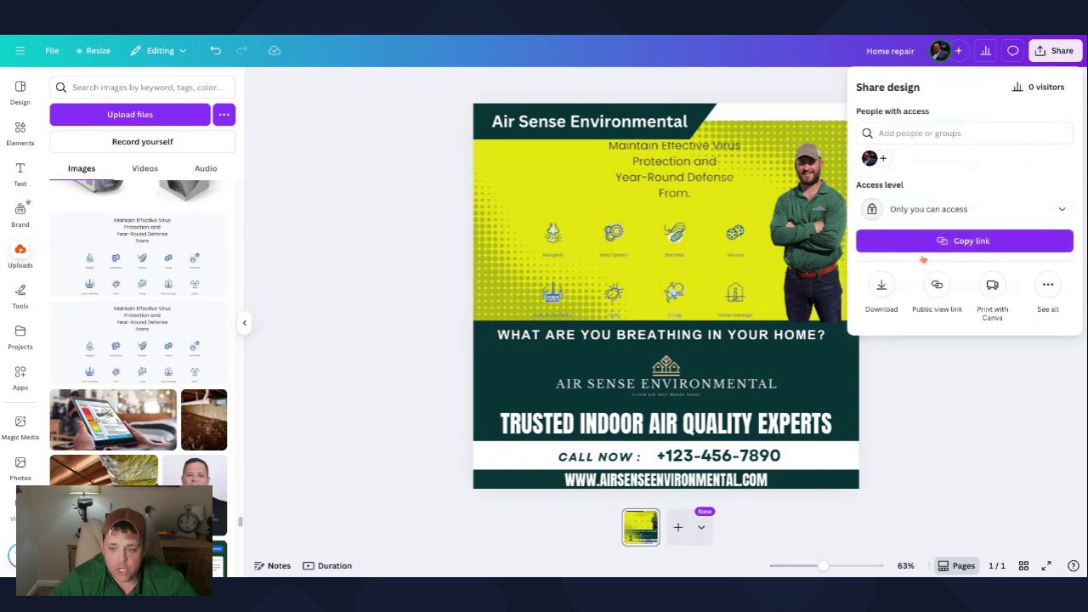
pyautogui.click(883, 285)
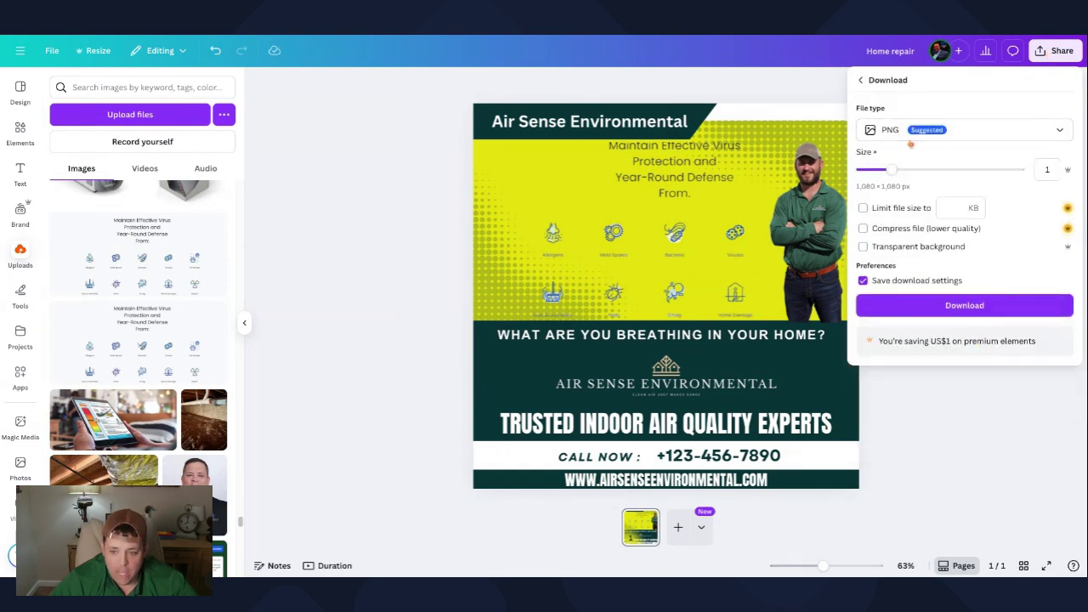
pyautogui.click(978, 307)
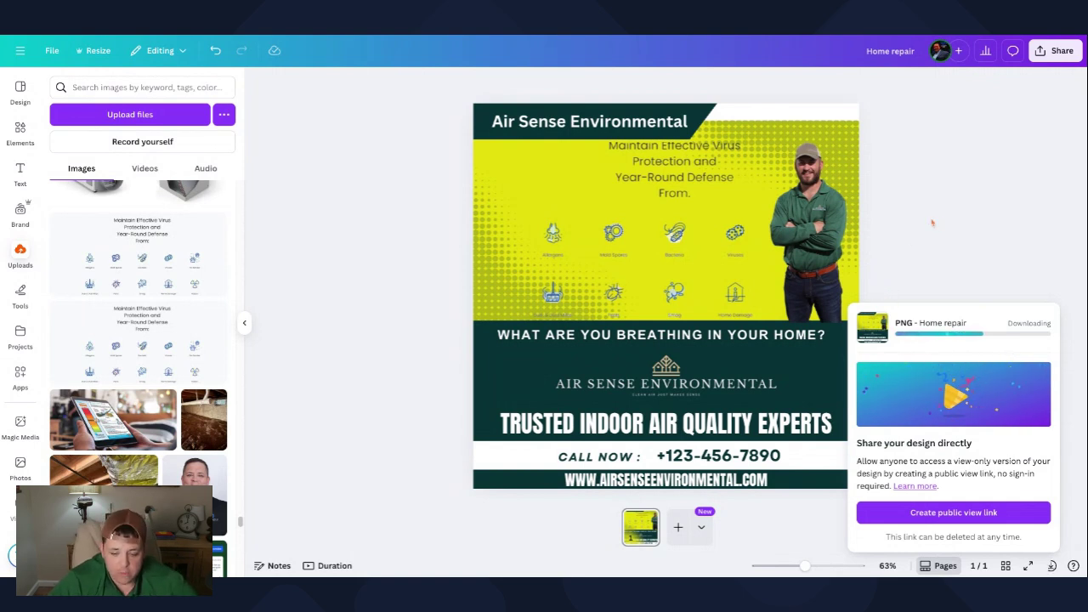
pyautogui.click(1004, 156)
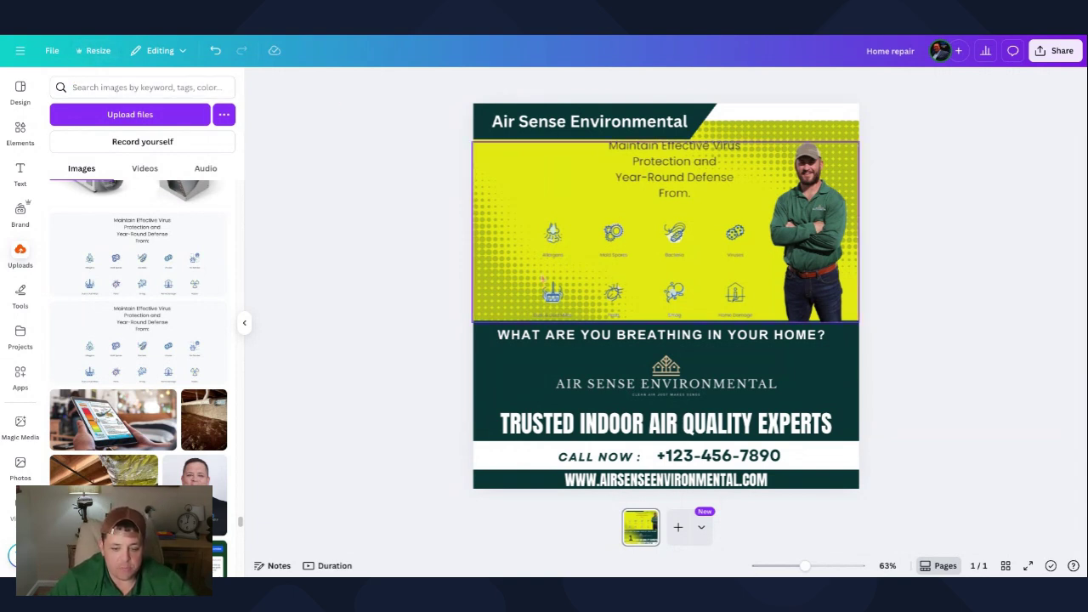
# Step: Start a custom-size resize with dimensions 8.5 × 11 and change the units to inches
pyautogui.click(92, 52)
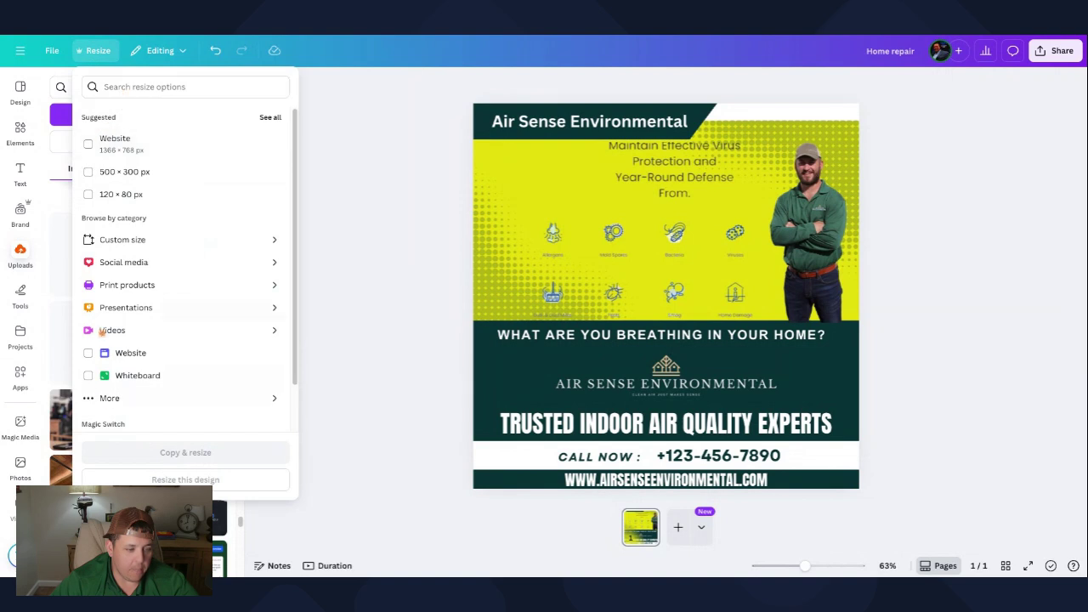
pyautogui.click(147, 240)
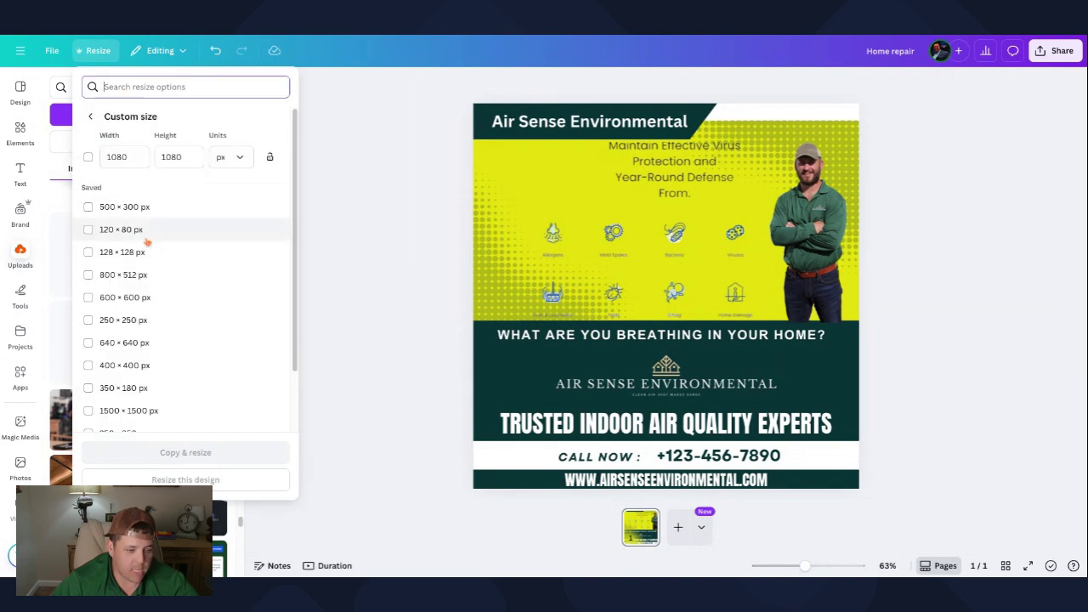
pyautogui.click(129, 157)
pyautogui.doubleClick(132, 157)
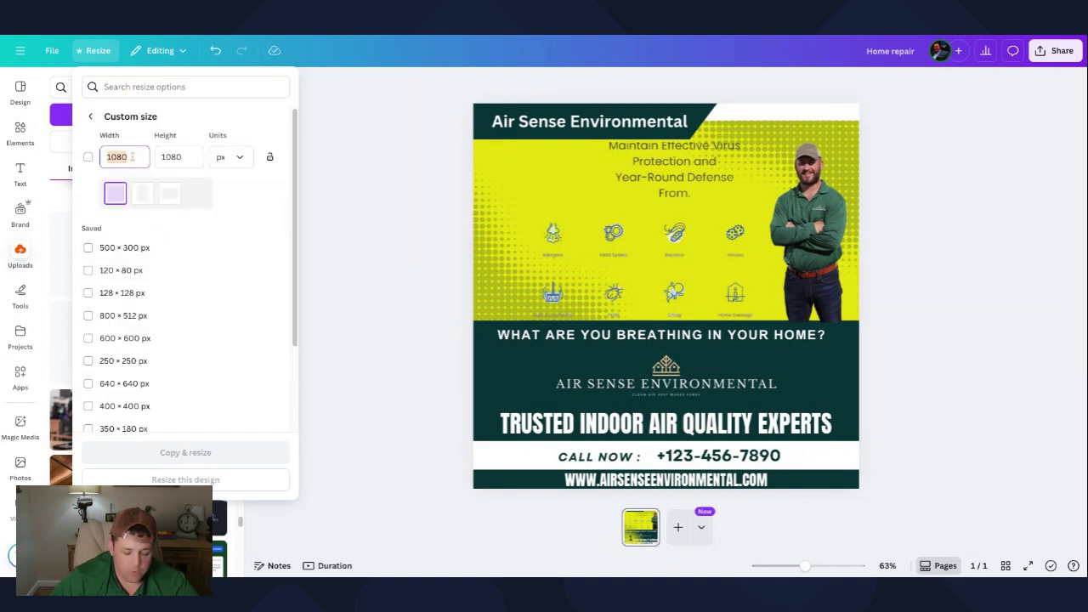
pyautogui.write('8.5')
pyautogui.press('Tab')
pyautogui.write('11')
pyautogui.press('Tab')
pyautogui.click(230, 157)
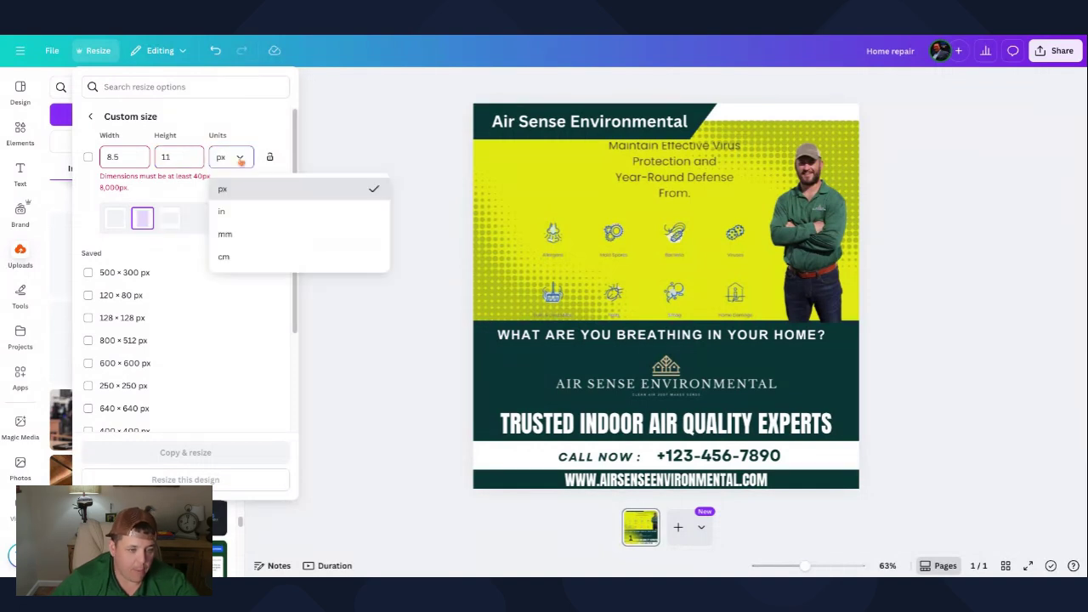
pyautogui.click(213, 209)
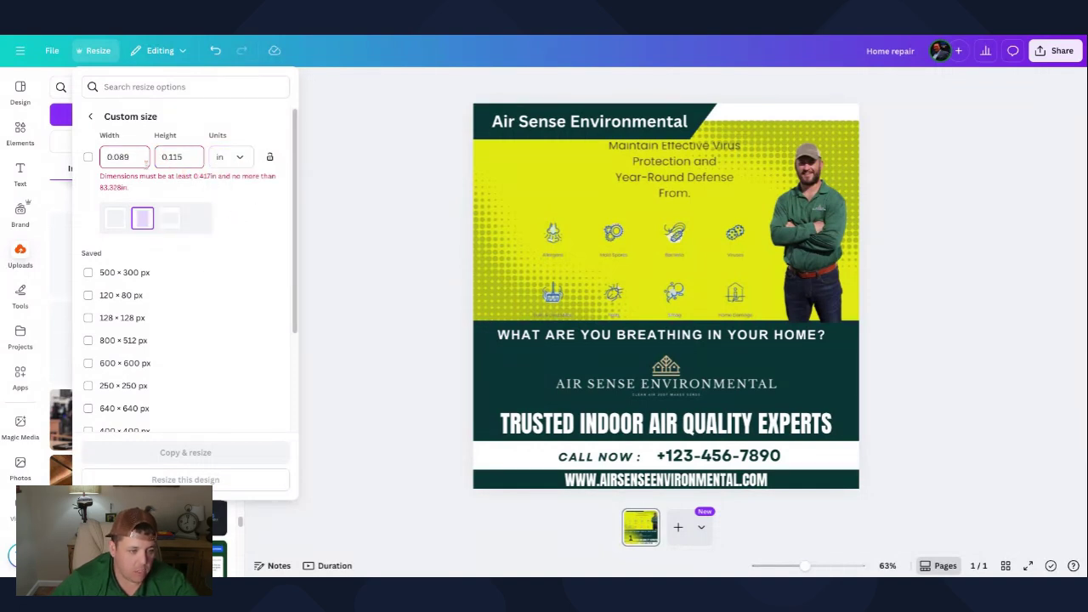
# Step: Set the custom size to 8.5 × 11.5 in, create a resized copy of the flyer and open it
pyautogui.doubleClick(116, 154)
pyautogui.write('8.5')
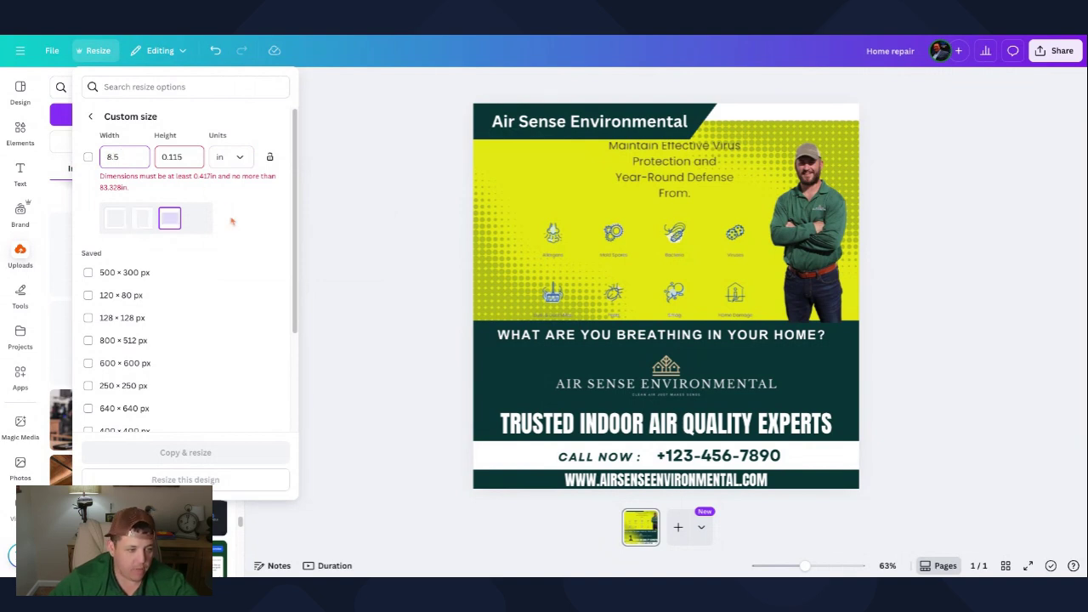
pyautogui.doubleClick(175, 157)
pyautogui.write('11')
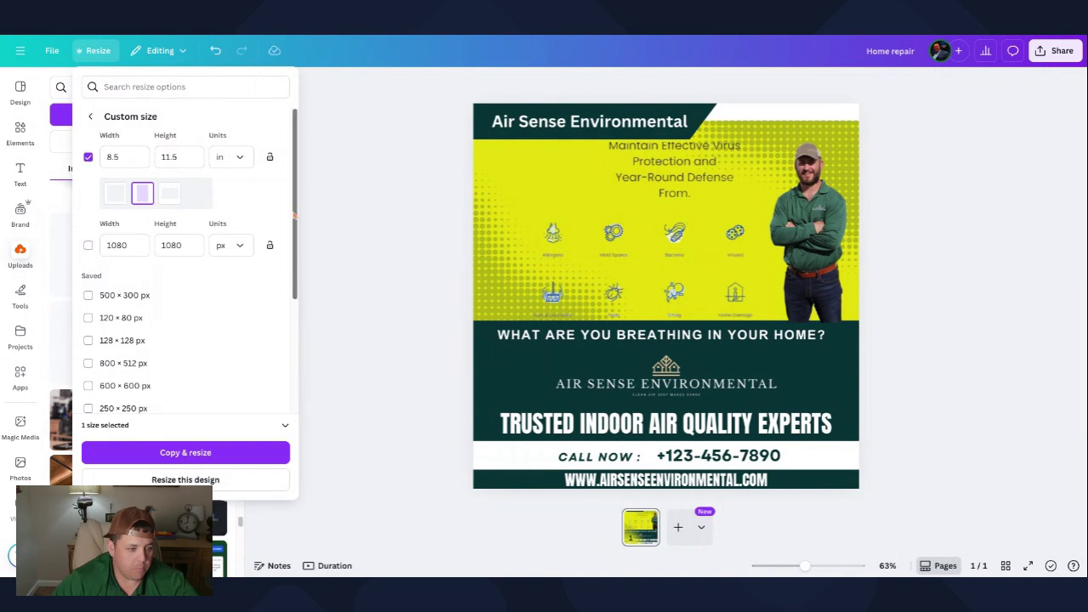
pyautogui.click(201, 456)
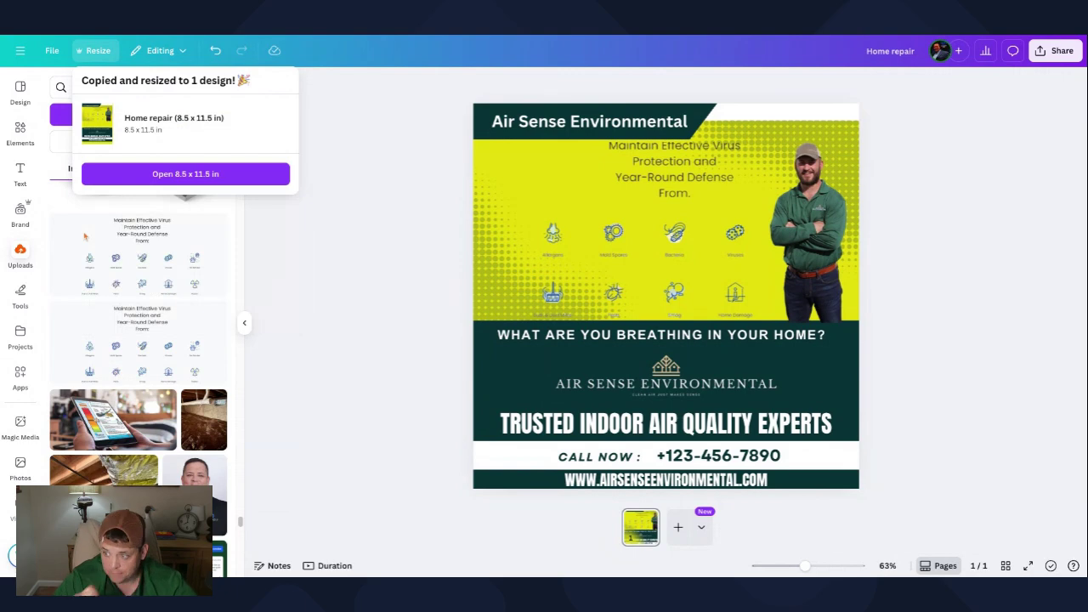
pyautogui.click(195, 179)
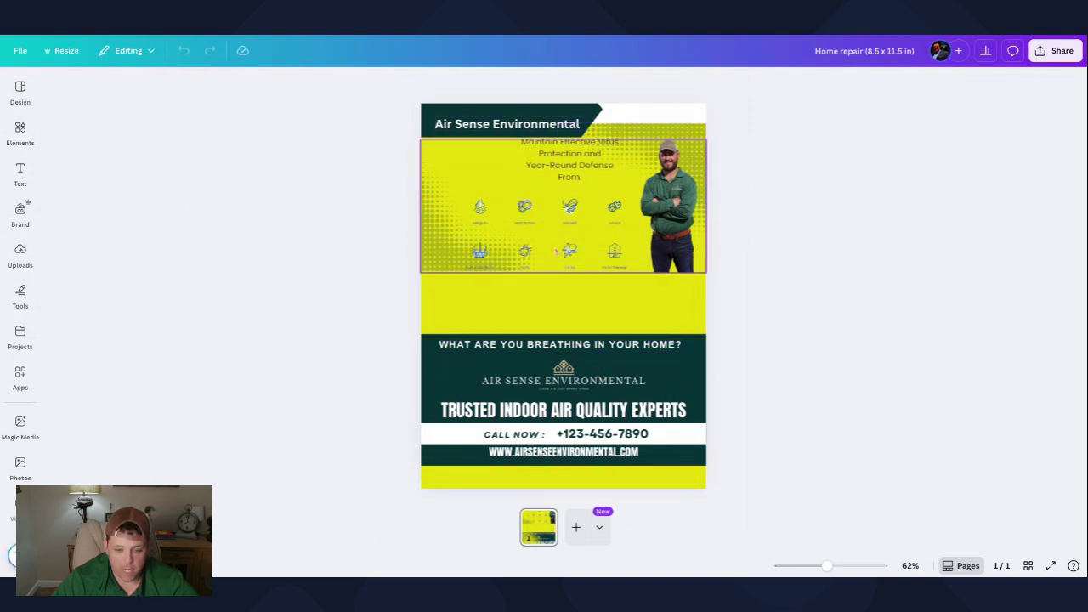
# Step: Move the man's photo, the infographic and the lower-left dot pattern down within the yellow area above the dark green block
pyautogui.moveTo(668, 217); pyautogui.dragTo(667, 276)
pyautogui.moveTo(427, 219); pyautogui.dragTo(429, 248)
pyautogui.moveTo(441, 153); pyautogui.dragTo(438, 206)
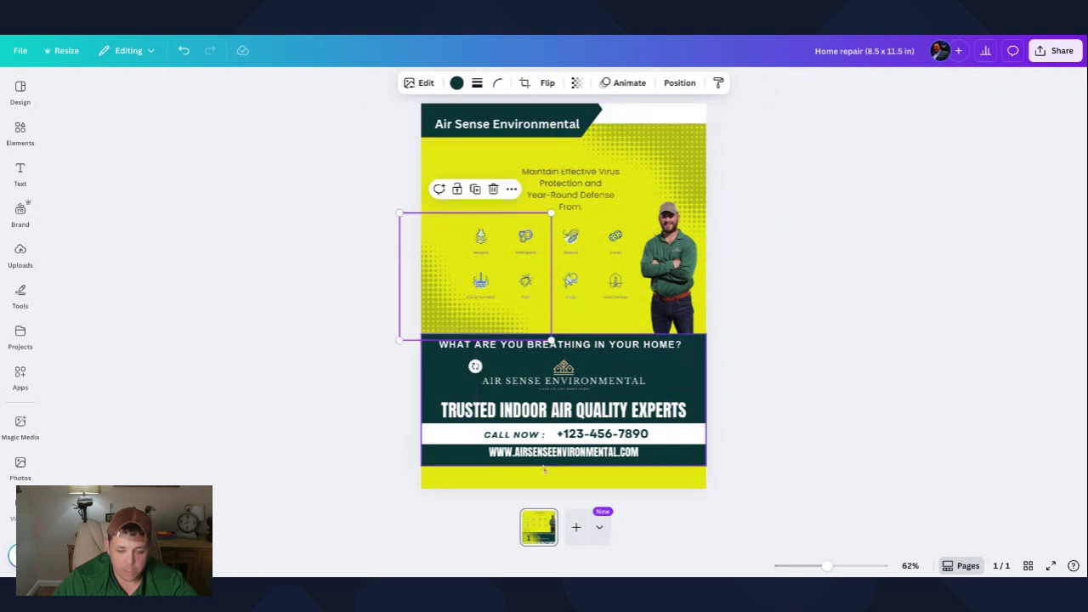
pyautogui.click(375, 393)
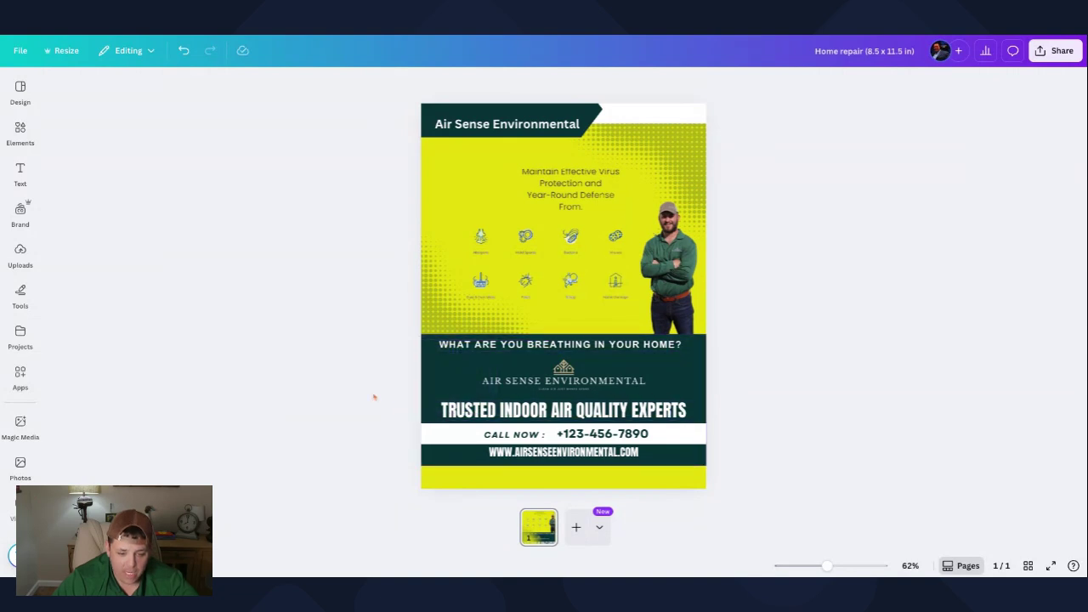
# Step: Move the lower-left dot pattern and the man's photo up, clear of the dark green contact block
pyautogui.moveTo(383, 359); pyautogui.dragTo(340, 362)
pyautogui.click(448, 324)
pyautogui.moveTo(448, 325); pyautogui.dragTo(448, 306)
pyautogui.moveTo(402, 335); pyautogui.dragTo(727, 467)
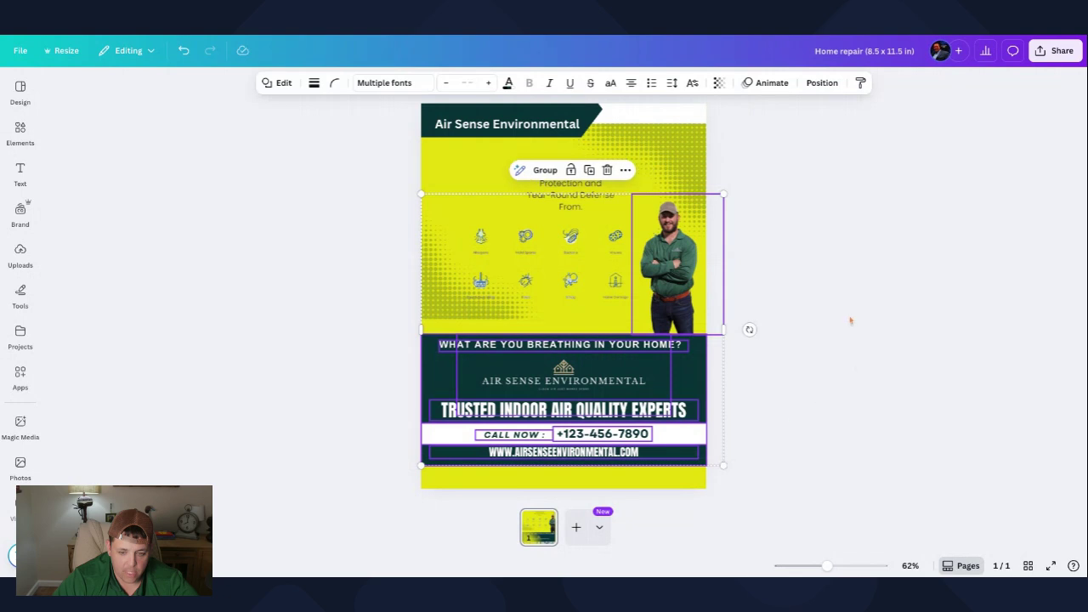
pyautogui.click(855, 365)
pyautogui.moveTo(723, 246); pyautogui.dragTo(723, 184)
# Step: Select the whole dark green contact block with its texts and logo and move it down to the page's bottom edge
pyautogui.moveTo(384, 334); pyautogui.dragTo(739, 467)
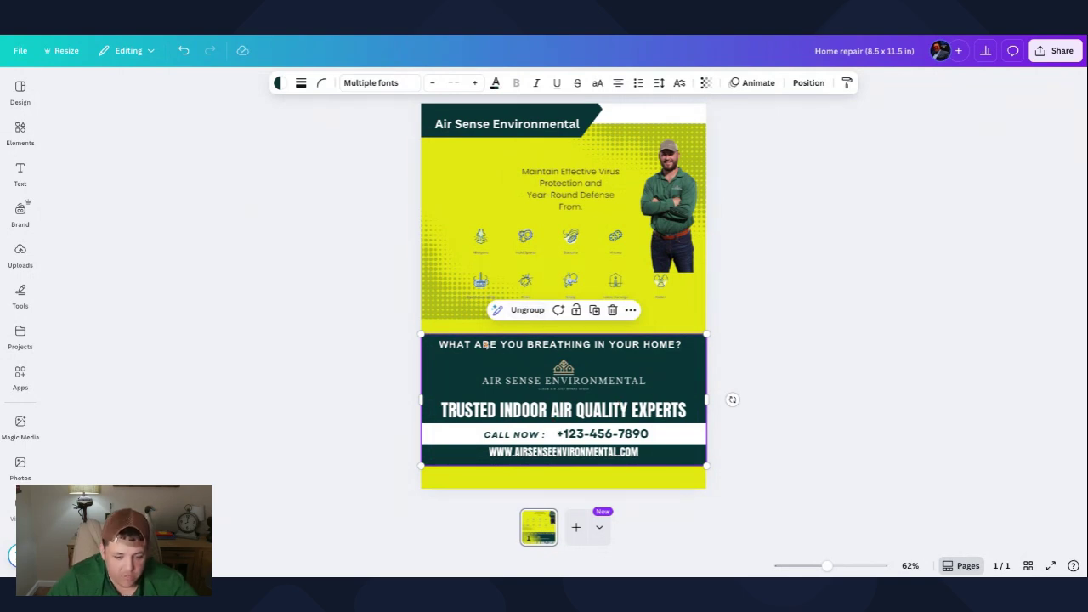
pyautogui.moveTo(667, 358); pyautogui.dragTo(668, 380)
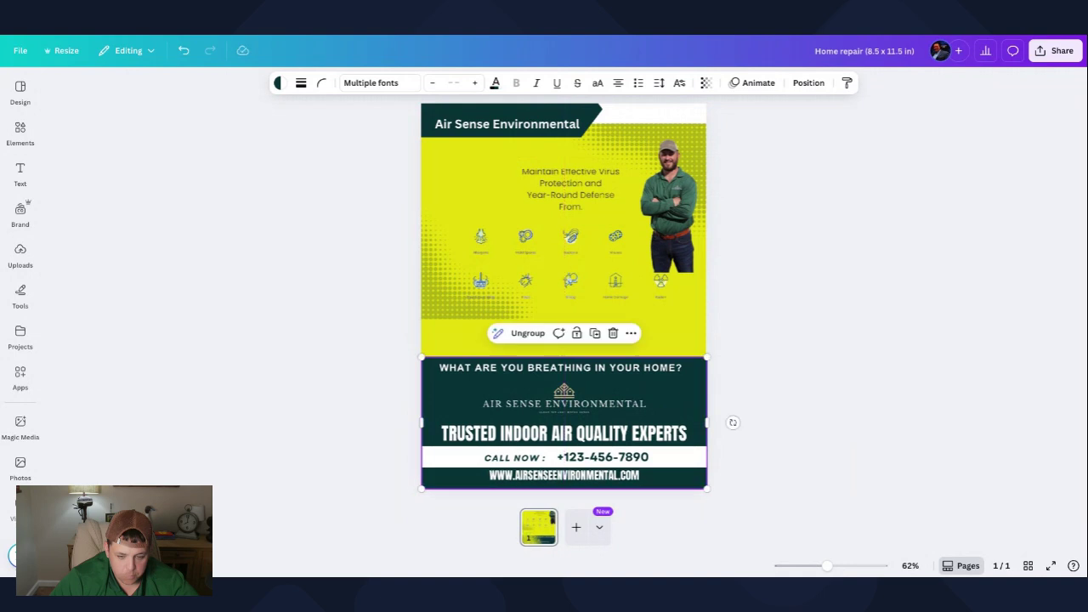
pyautogui.click(840, 360)
# Step: Move the lower-left dot pattern and the man's photo down so both rest on the dark green block's top edge
pyautogui.click(456, 298)
pyautogui.moveTo(455, 298); pyautogui.dragTo(455, 337)
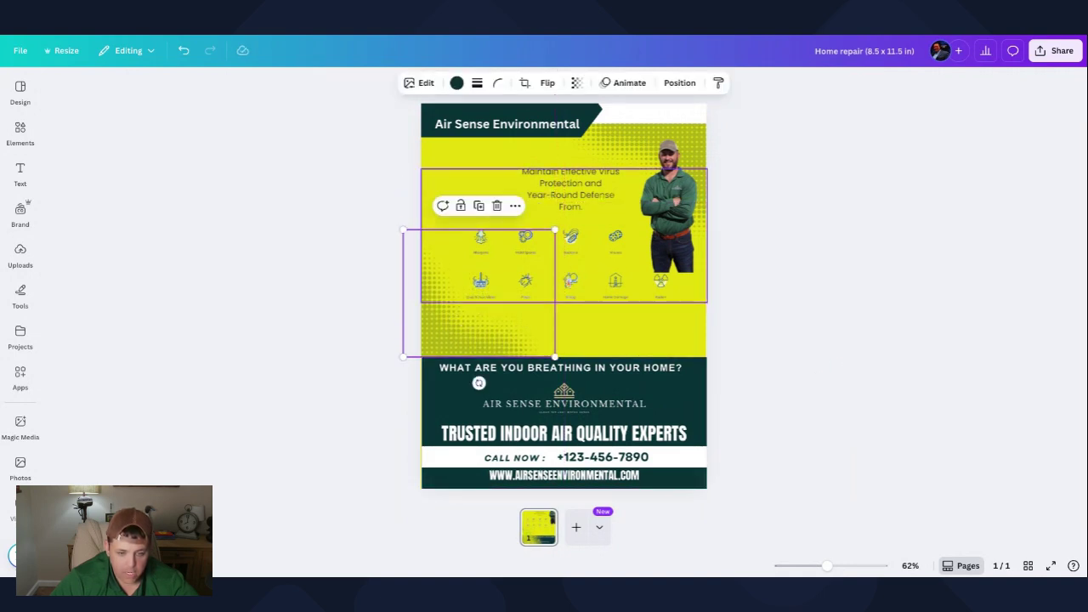
pyautogui.click(596, 274)
pyautogui.click(669, 156)
pyautogui.moveTo(669, 156); pyautogui.dragTo(672, 241)
# Step: Stretch the infographic taller and align its lower edge with the dark green block, slightly left of the page centre
pyautogui.click(540, 237)
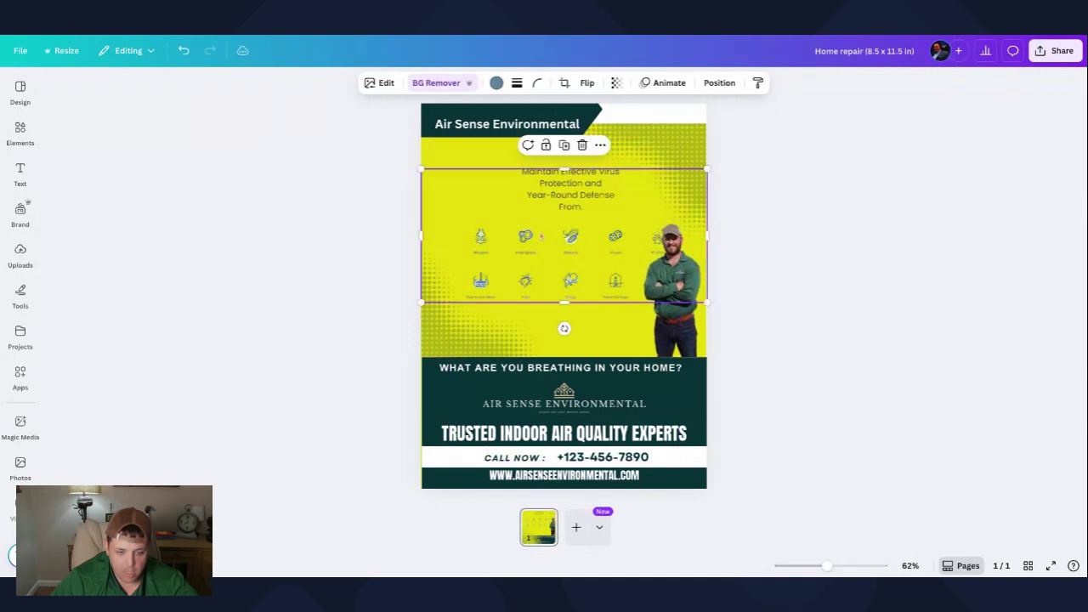
pyautogui.moveTo(564, 301); pyautogui.dragTo(564, 341)
pyautogui.moveTo(584, 281); pyautogui.dragTo(575, 296)
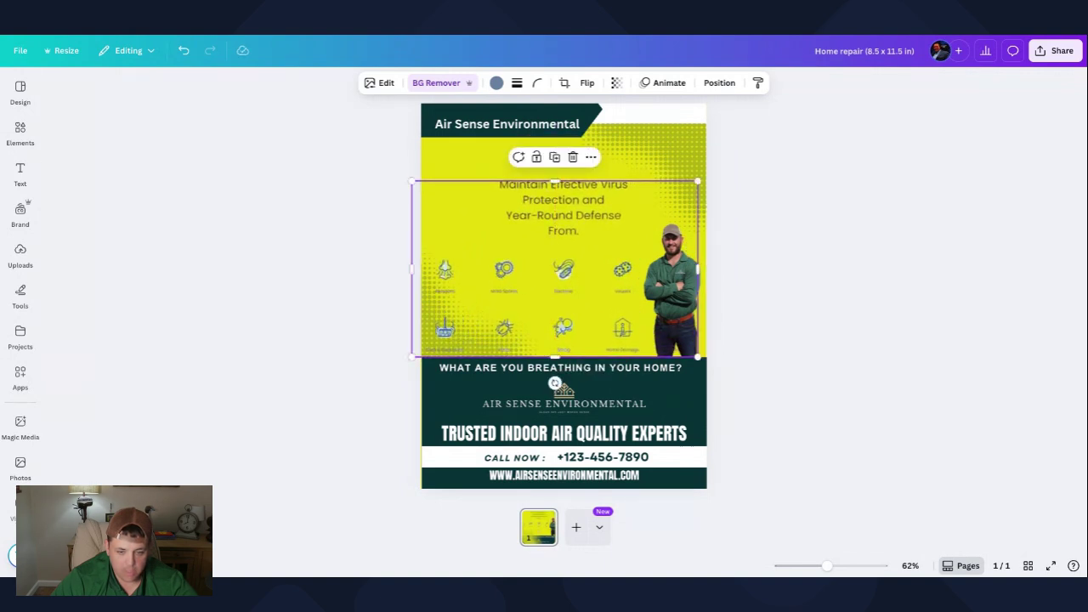
# Step: Nudge the infographic up to leave a yellow gap above the dark green block
pyautogui.hotkey('shift', 'Up')
pyautogui.hotkey('shift', 'Up')
pyautogui.hotkey('shift', 'Up')
pyautogui.hotkey('shift', 'Up')
pyautogui.hotkey('shift', 'Up')
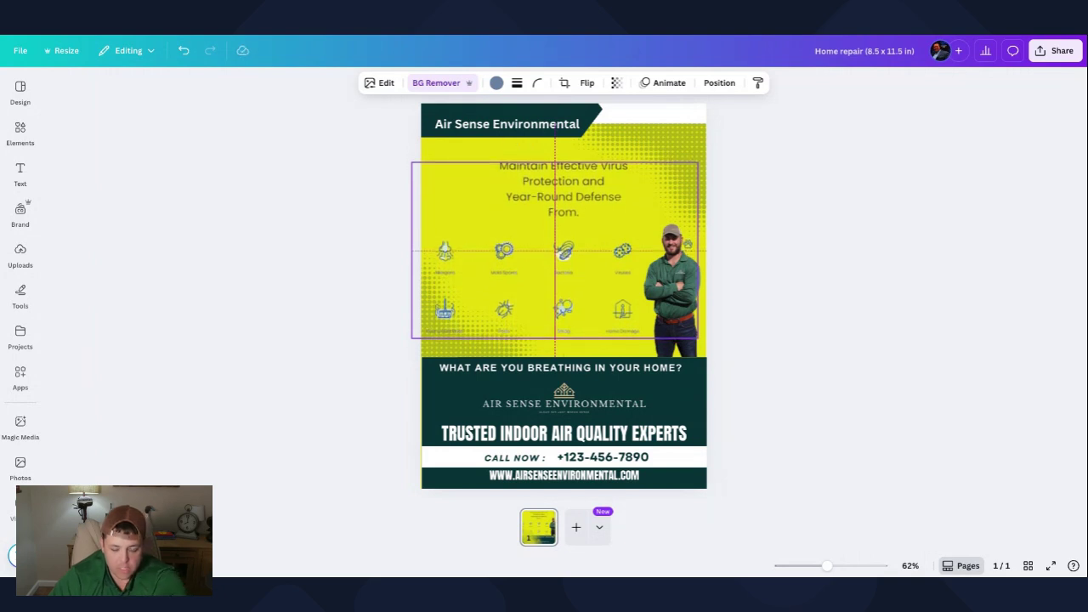
pyautogui.hotkey('shift', 'Right')
pyautogui.hotkey('shift', 'Left')
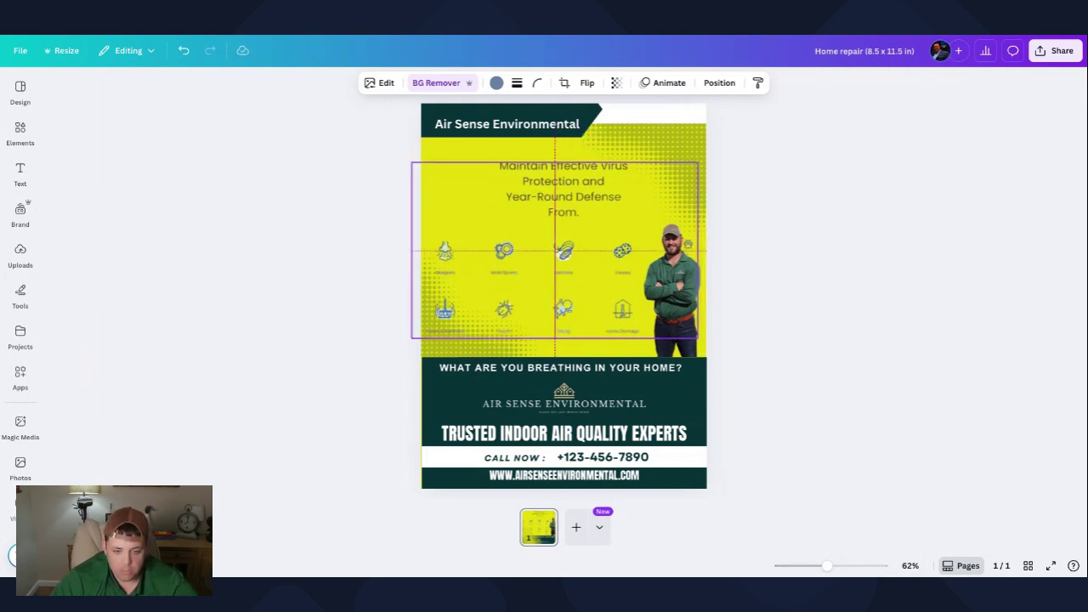
pyautogui.click(805, 143)
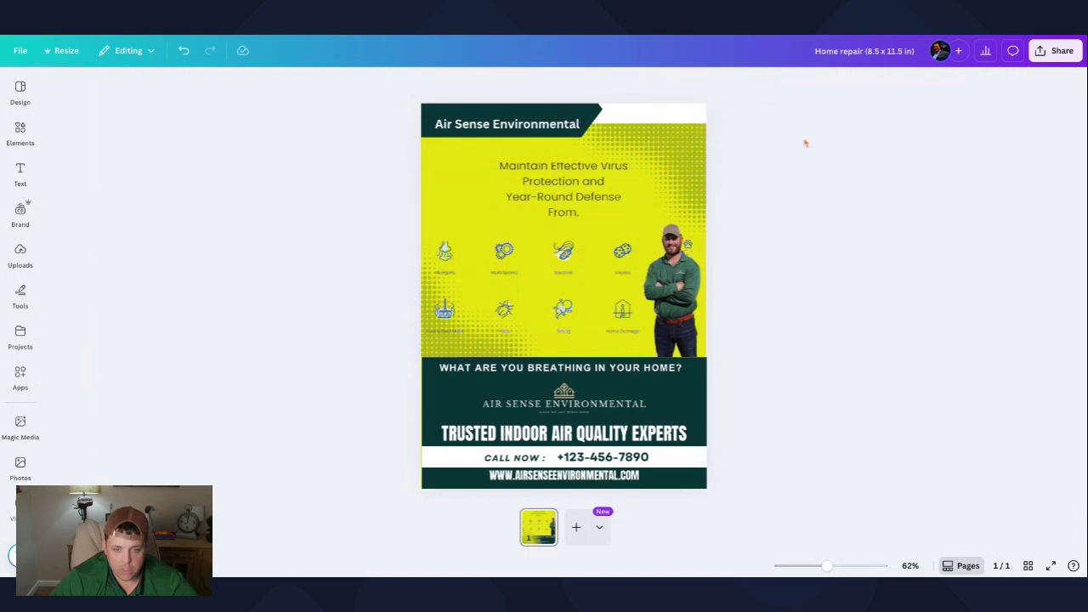
pyautogui.click(548, 482)
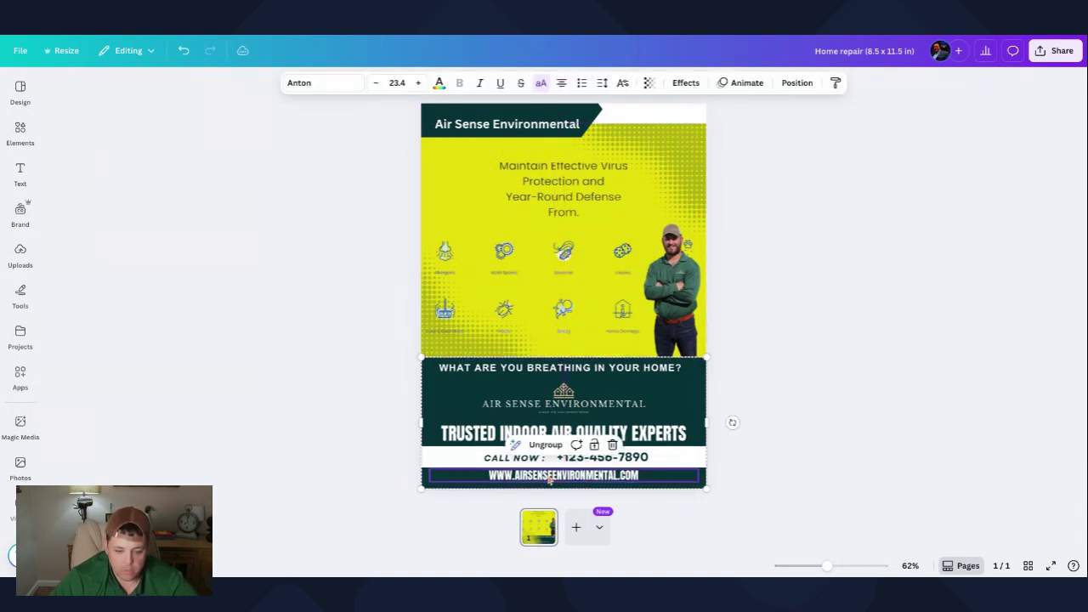
pyautogui.click(844, 453)
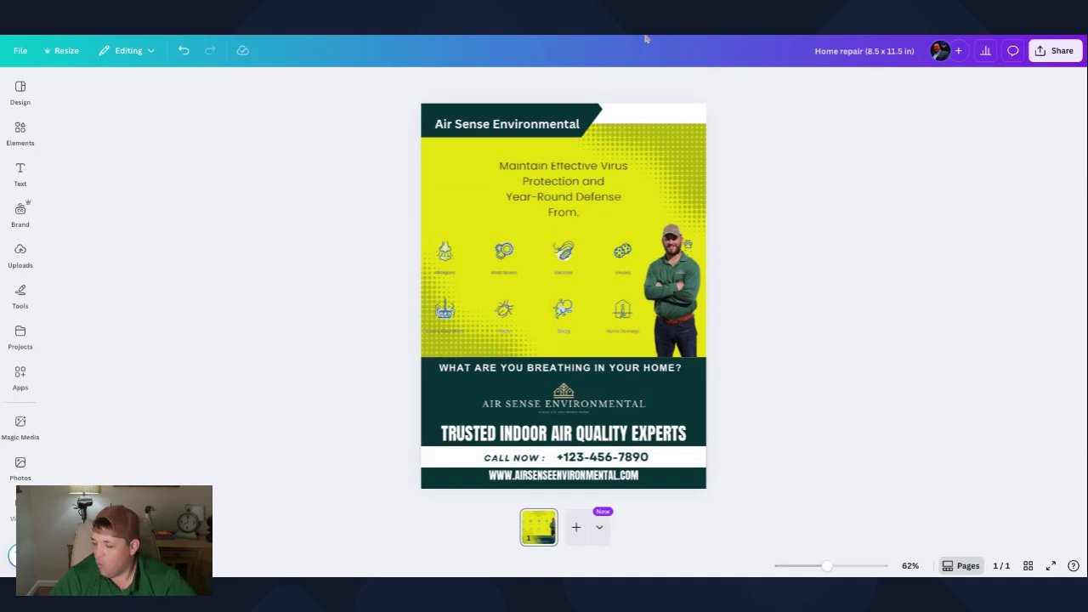
# Step: Browse the catalogue of products the flyer can be printed on and close it
pyautogui.click(1053, 52)
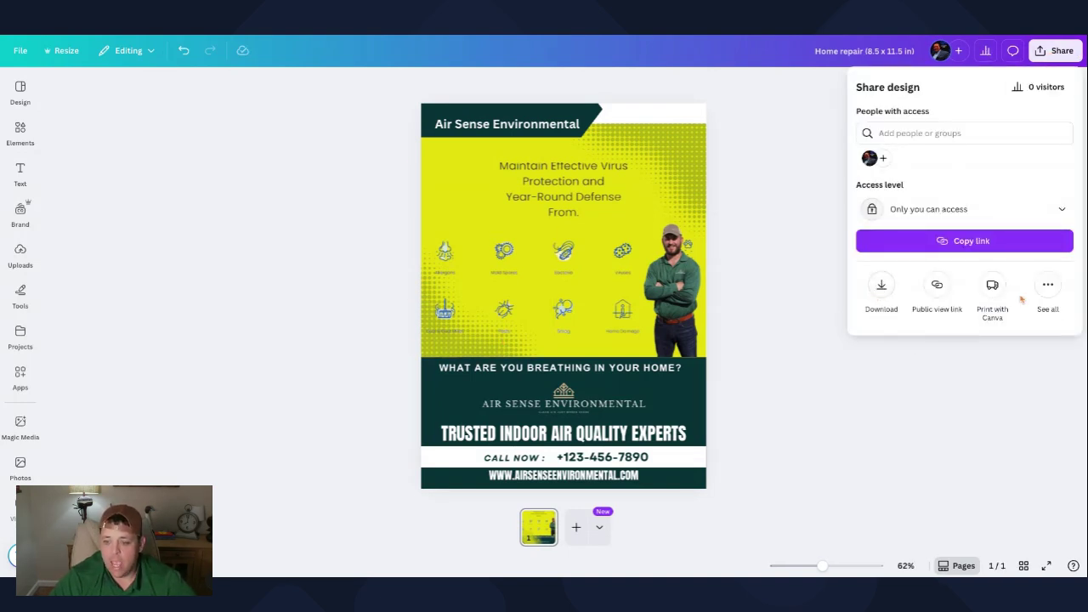
pyautogui.click(990, 287)
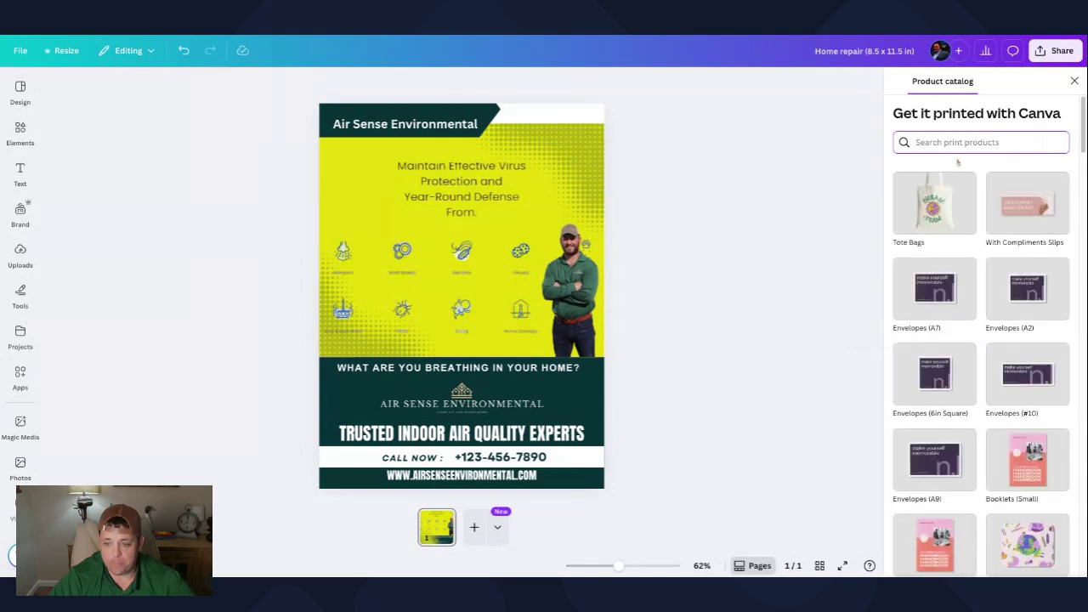
pyautogui.scroll(-10, 935, 289)
pyautogui.scroll(10, 935, 289)
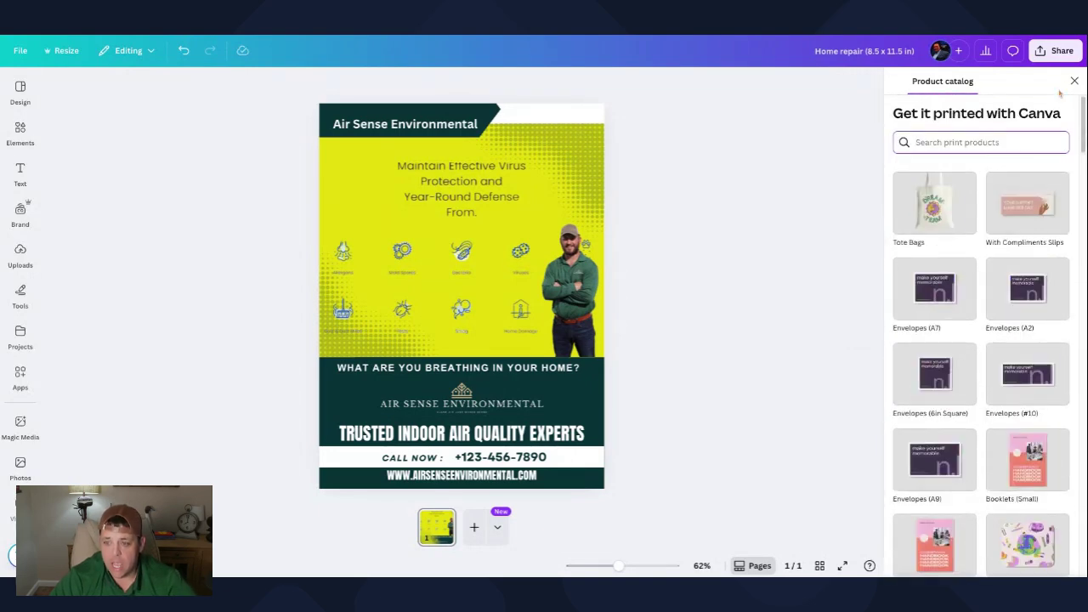
pyautogui.click(1074, 81)
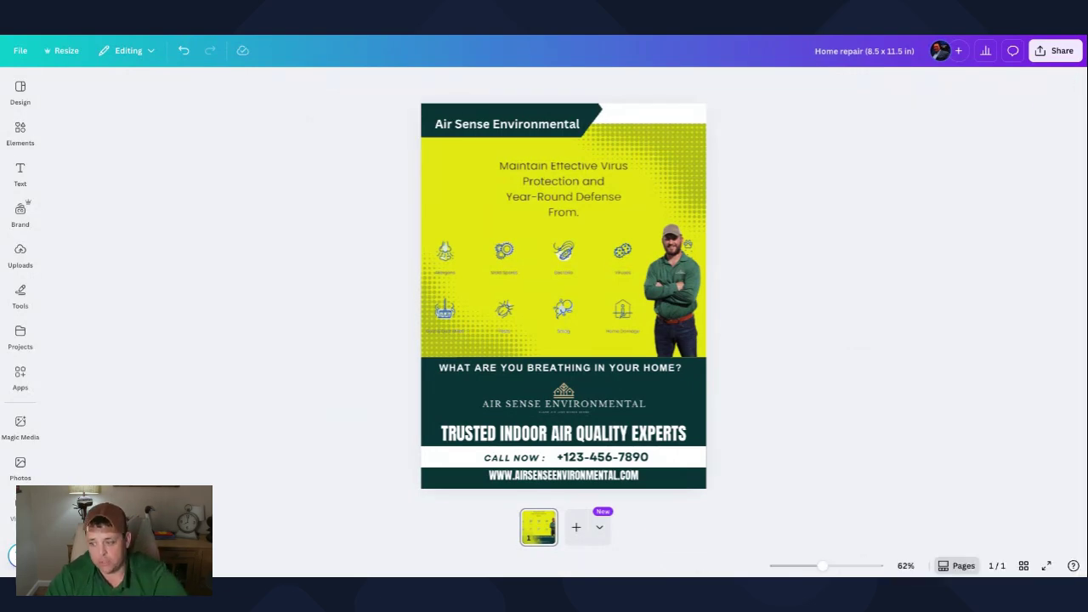